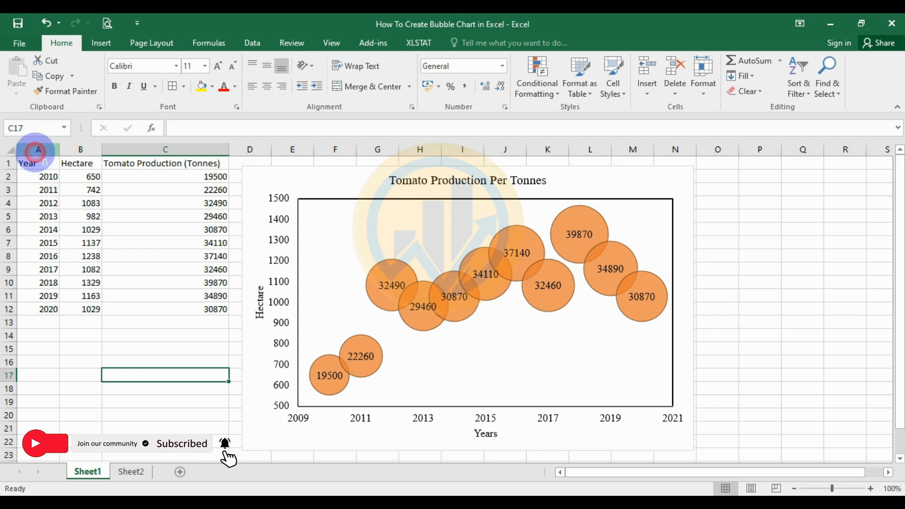
- Review the Year, Hectare and Tomato Production columns and their values, 2010 to 2020
{"action": "left_click", "coordinate": [38, 149]}
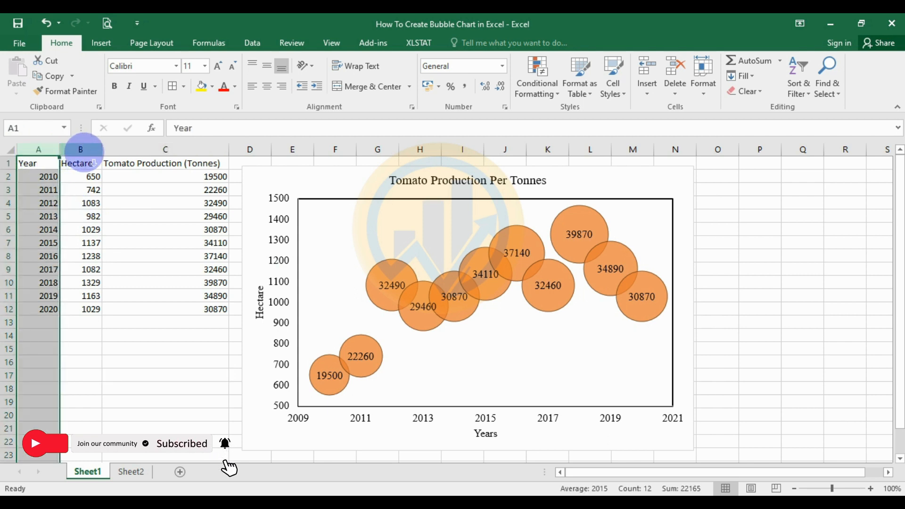
{"action": "left_click", "coordinate": [80, 149]}
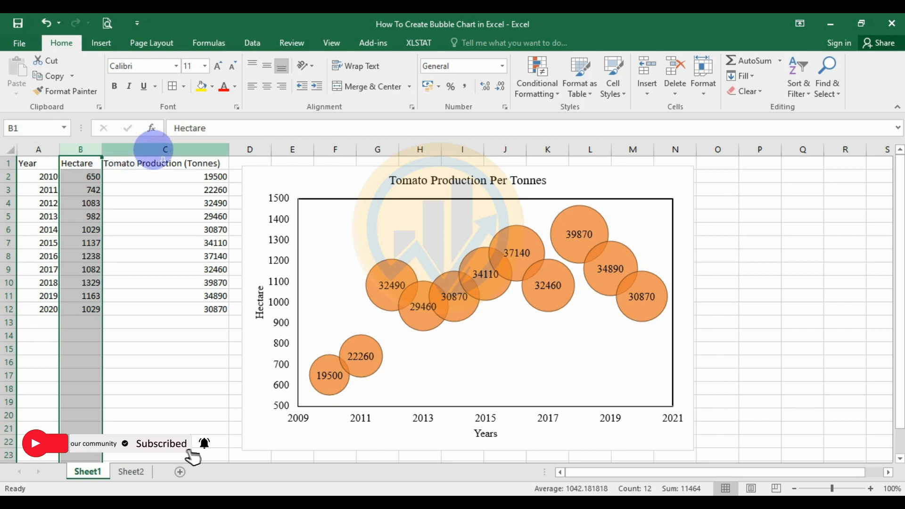
{"action": "left_click", "coordinate": [154, 150]}
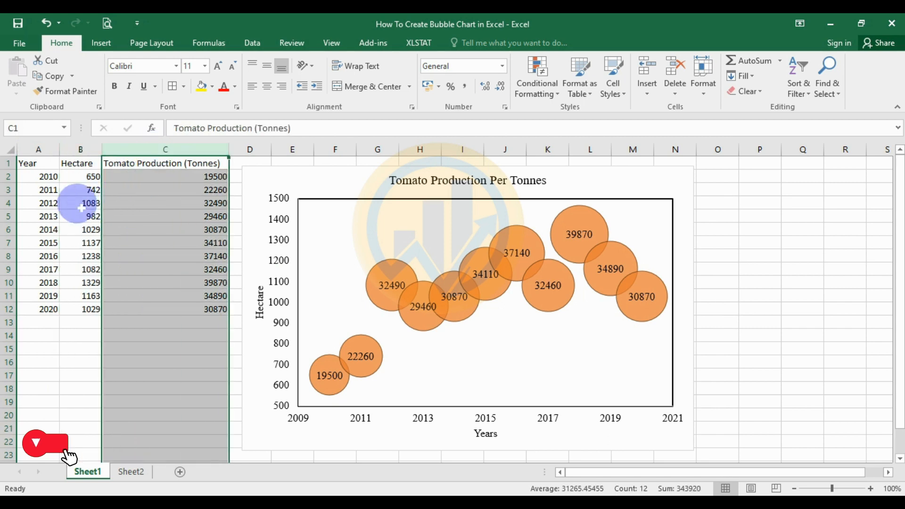
{"action": "left_click", "coordinate": [44, 181]}
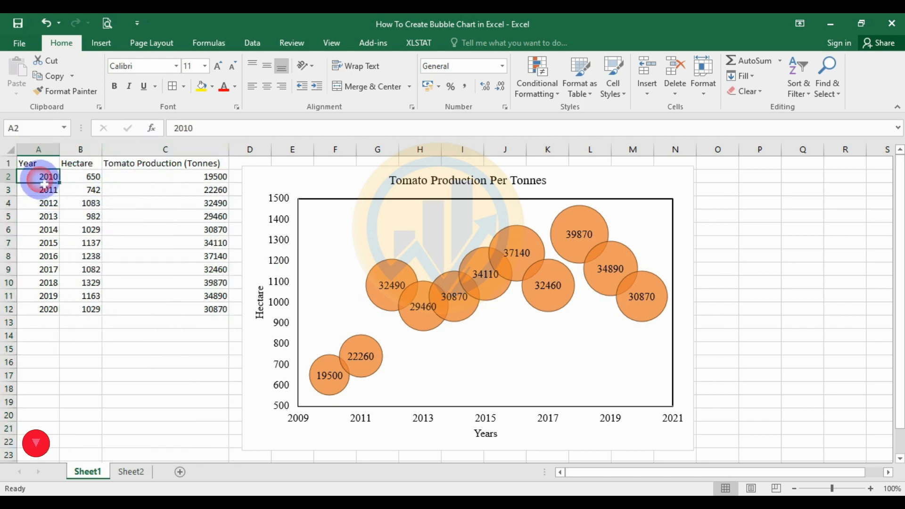
{"action": "left_click", "coordinate": [45, 312]}
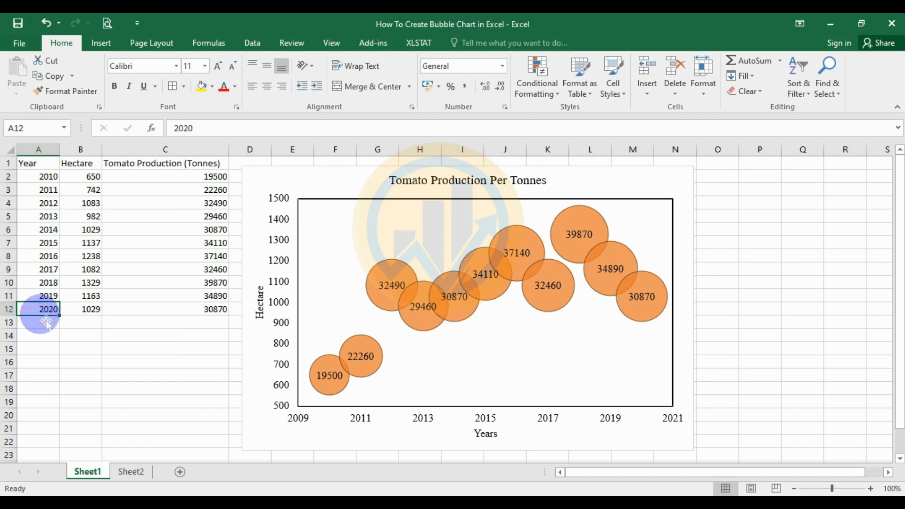
{"action": "left_click", "coordinate": [80, 149]}
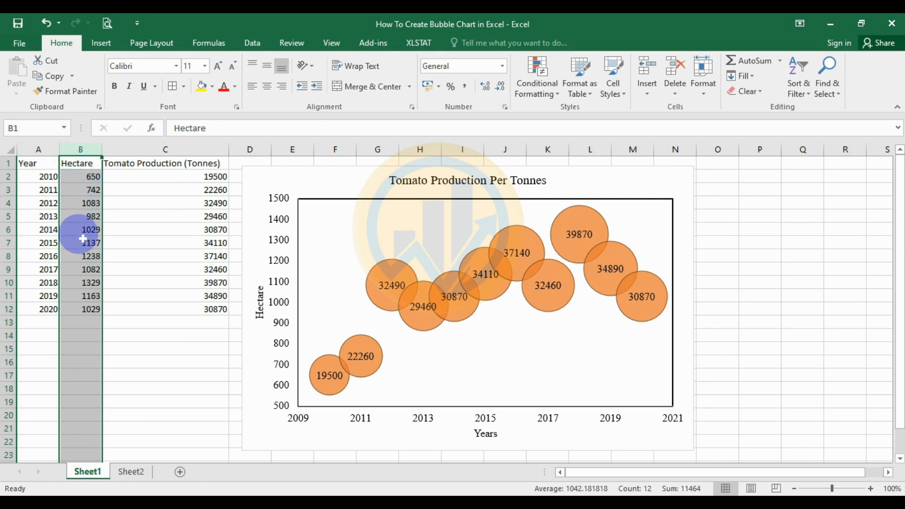
{"action": "left_click", "coordinate": [81, 287]}
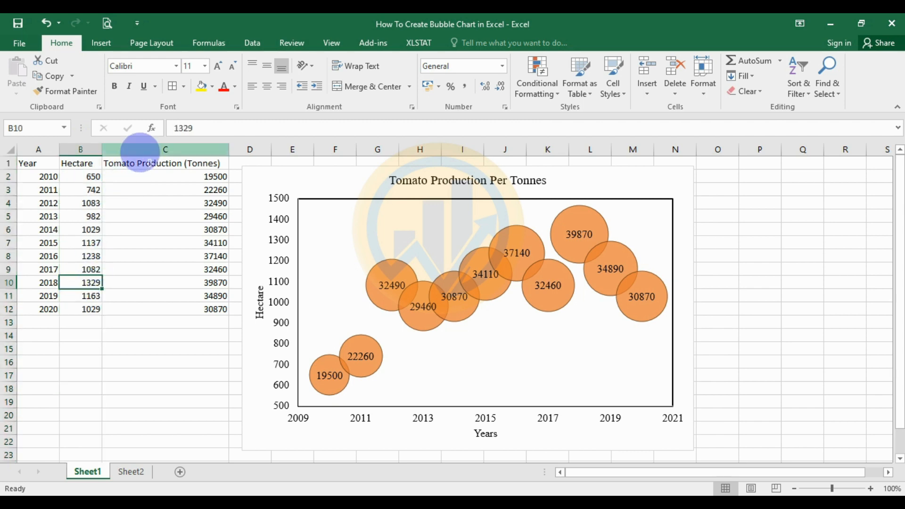
{"action": "left_click", "coordinate": [141, 149]}
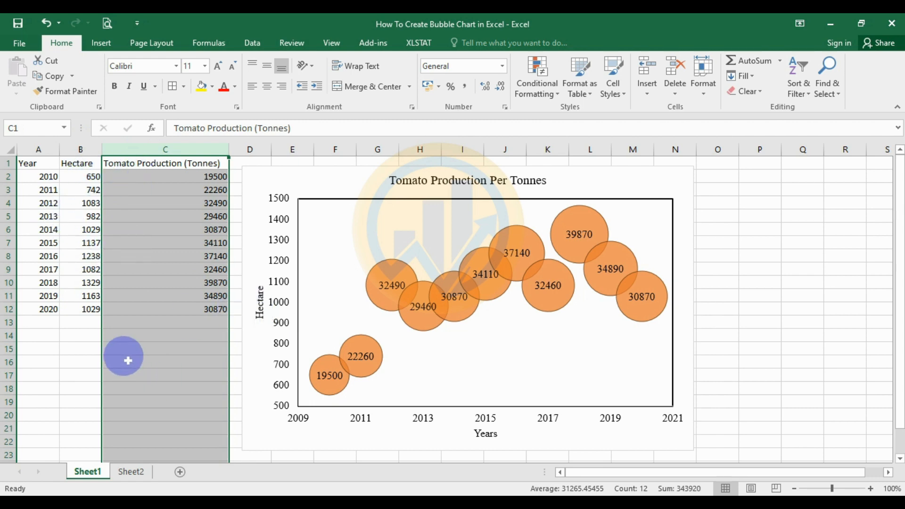
- On Sheet2, insert a 2-D bubble chart from A1:C12 and enlarge it beside the table
{"action": "left_click", "coordinate": [140, 472]}
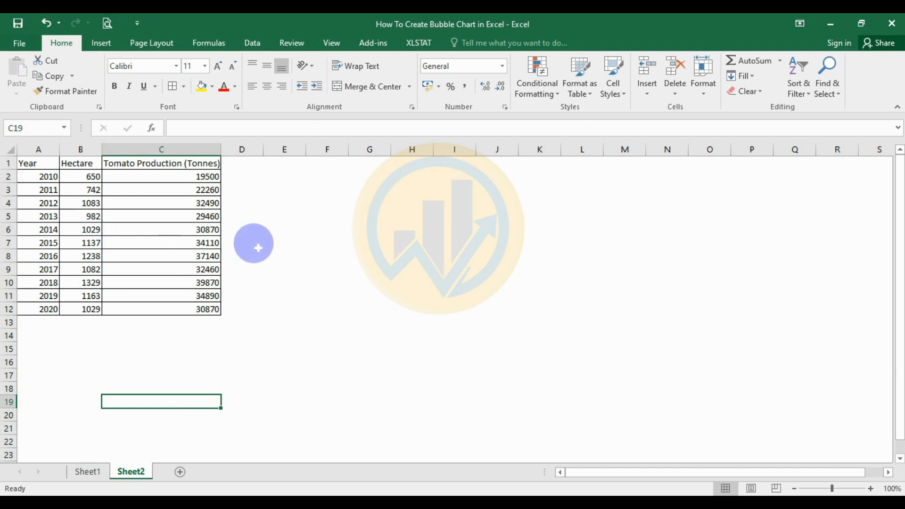
{"action": "left_click_drag", "start_coordinate": [30, 162], "coordinate": [169, 307]}
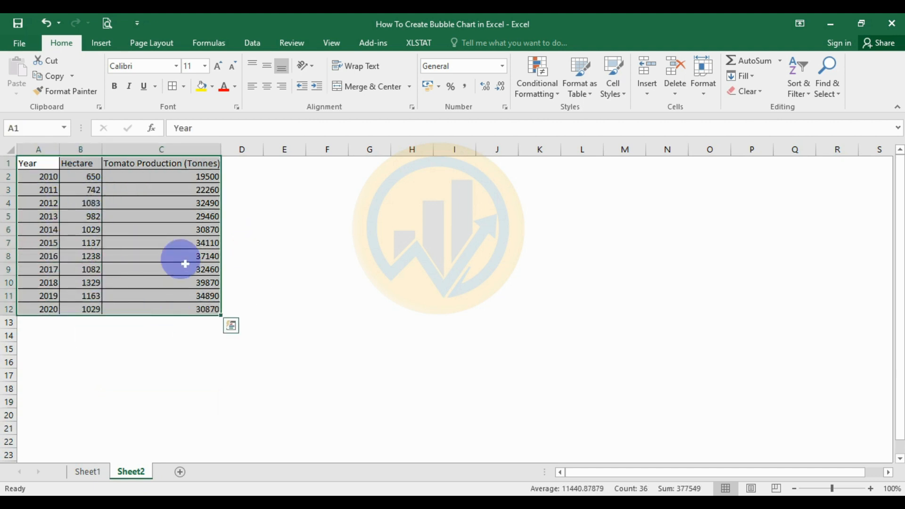
{"action": "left_click", "coordinate": [100, 43]}
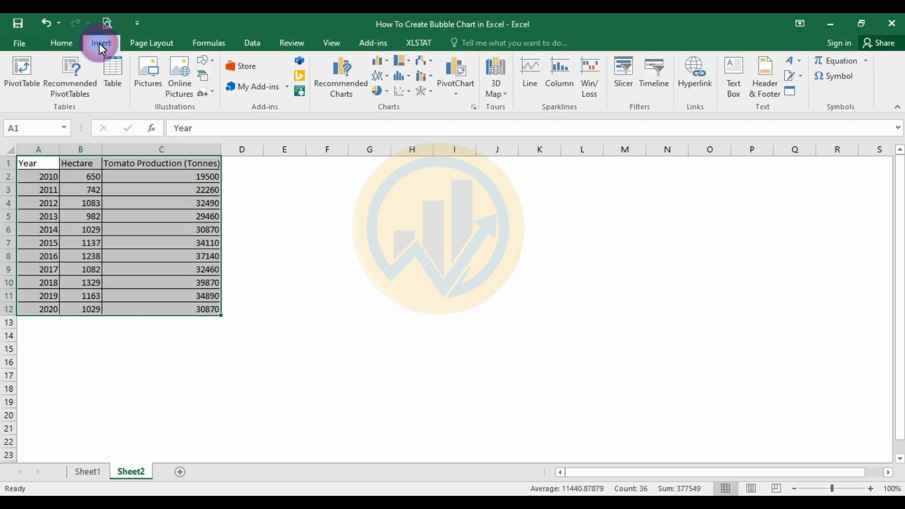
{"action": "left_click", "coordinate": [409, 93]}
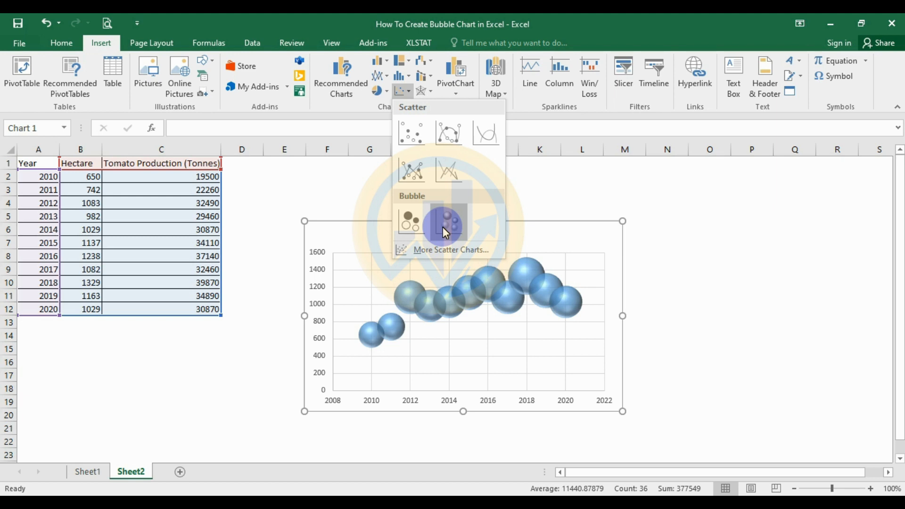
{"action": "left_click", "coordinate": [415, 216]}
{"action": "left_click_drag", "start_coordinate": [393, 236], "coordinate": [340, 183]}
{"action": "left_click_drag", "start_coordinate": [569, 360], "coordinate": [637, 435]}
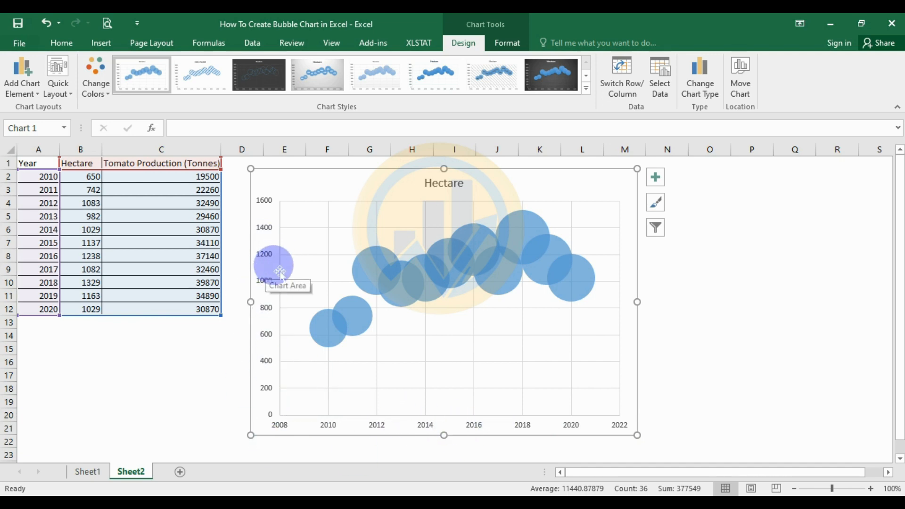
- Turn off chart gridlines, turn on data labels, and select the Hectare bubble series
{"action": "left_click", "coordinate": [661, 179]}
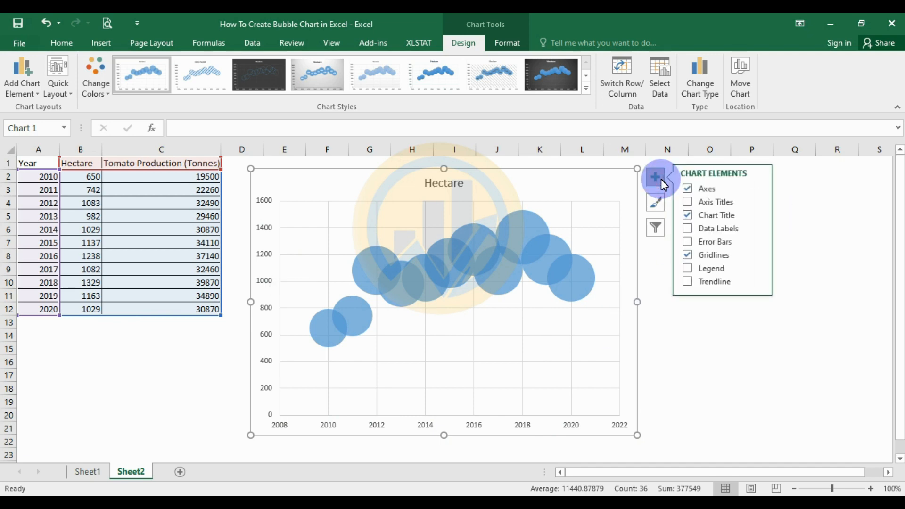
{"action": "left_click", "coordinate": [687, 254]}
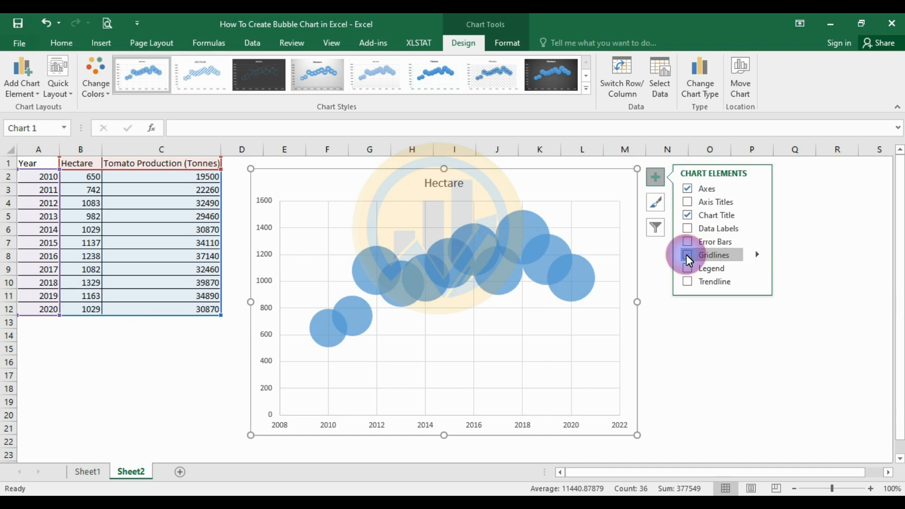
{"action": "left_click", "coordinate": [687, 230]}
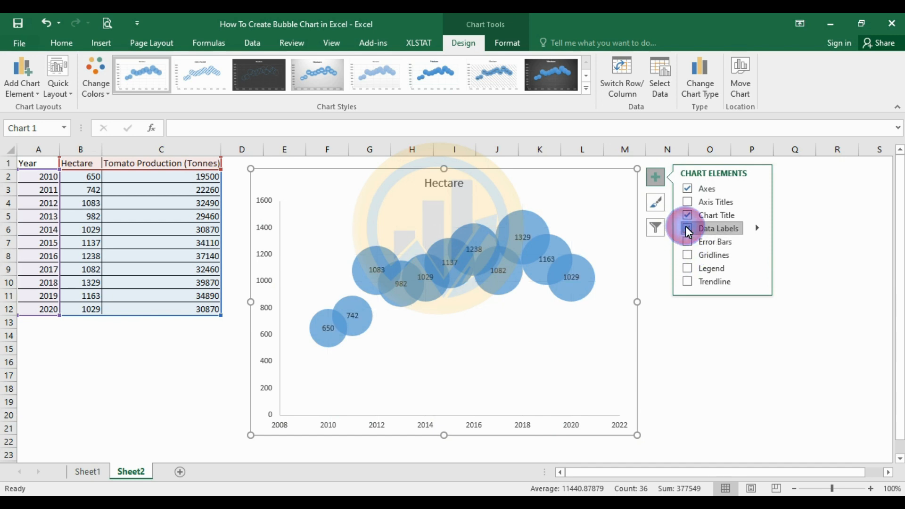
{"action": "left_click", "coordinate": [730, 337]}
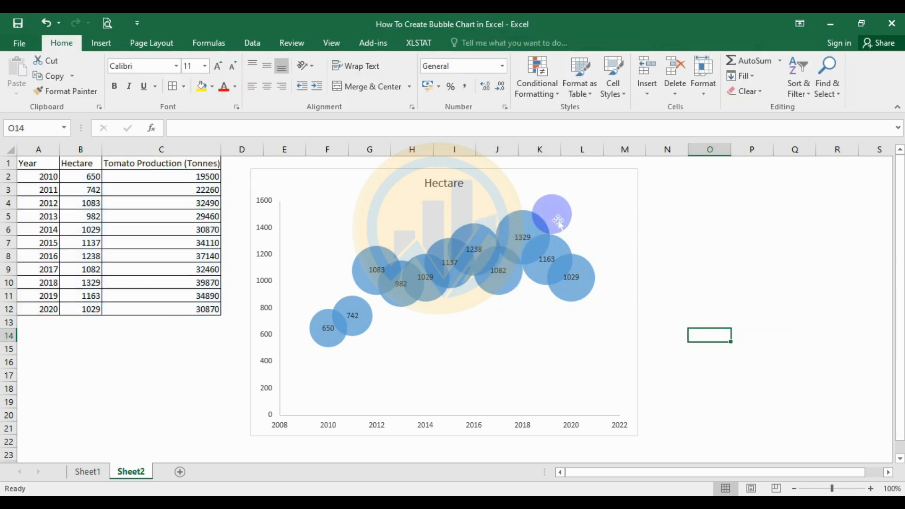
{"action": "left_click", "coordinate": [584, 200]}
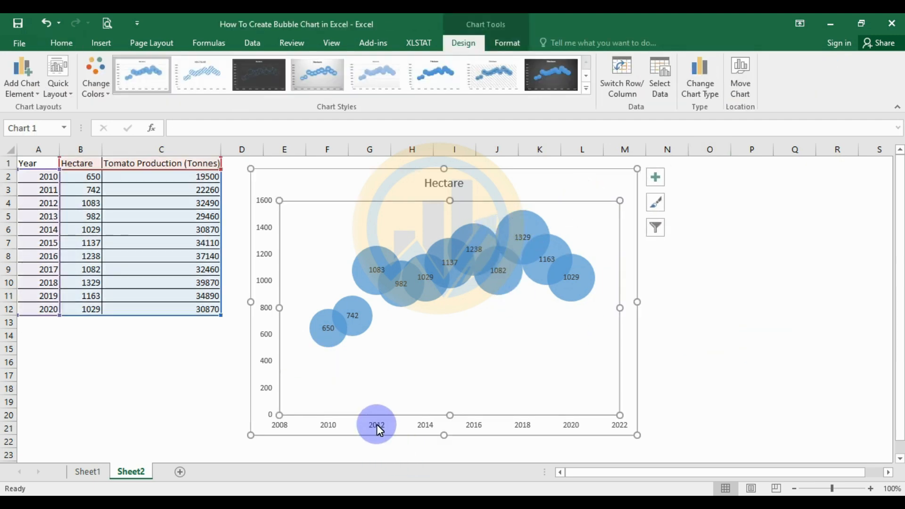
{"action": "left_click", "coordinate": [410, 297]}
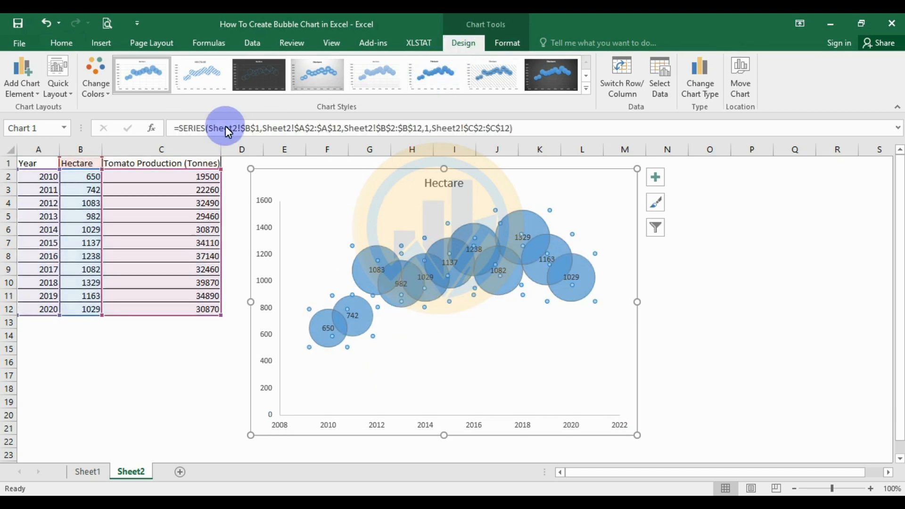
- Apply the orange Colorful palette to the bubbles and reselect the Hectare series
{"action": "left_click", "coordinate": [109, 95]}
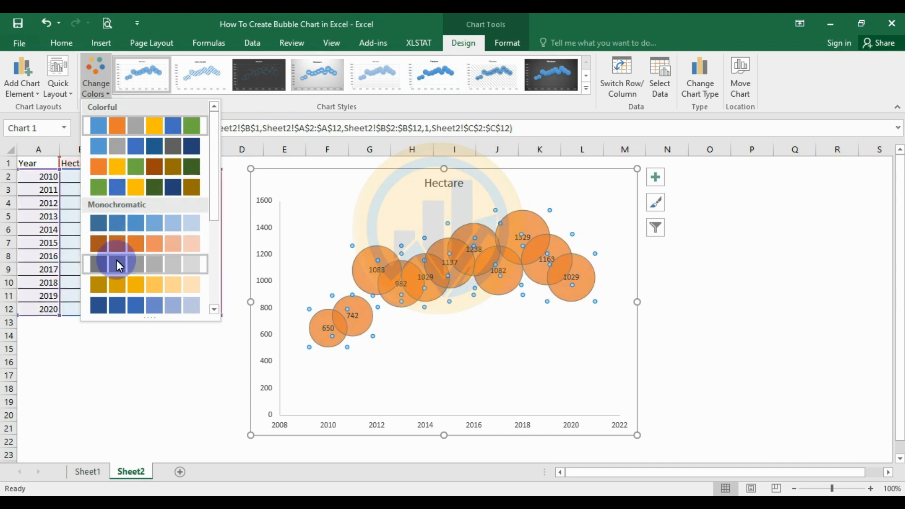
{"action": "left_click", "coordinate": [121, 166]}
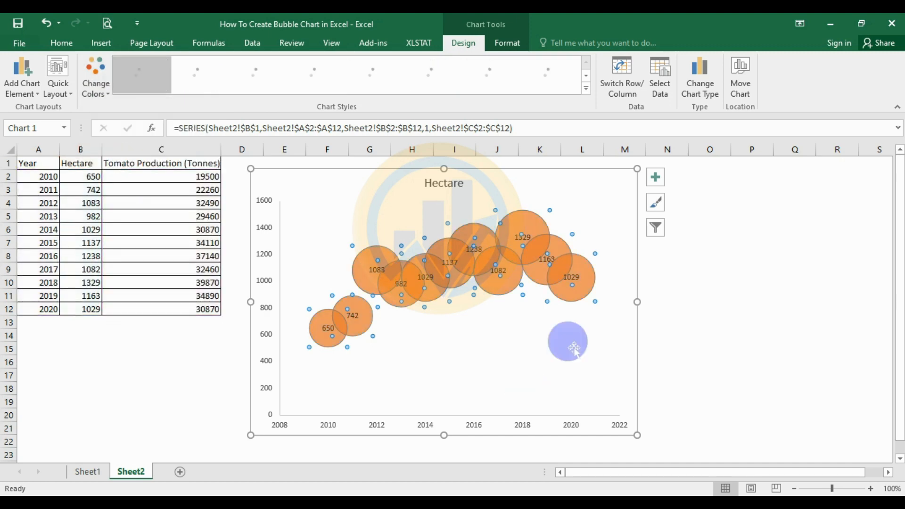
{"action": "left_click", "coordinate": [679, 361]}
{"action": "left_click", "coordinate": [569, 363]}
{"action": "left_click", "coordinate": [578, 294]}
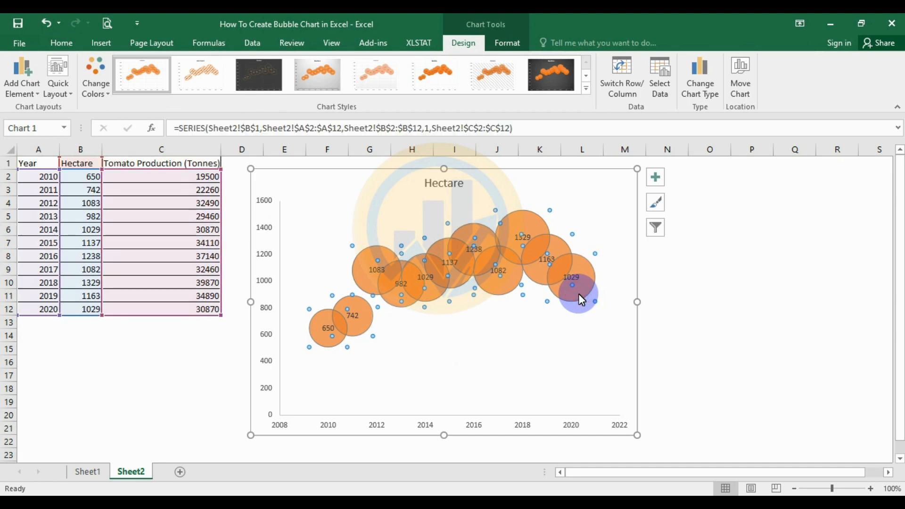
{"action": "left_click", "coordinate": [504, 42]}
- In the Hectare series Fill settings, give the bubbles a solid gold fill
{"action": "left_click", "coordinate": [43, 75]}
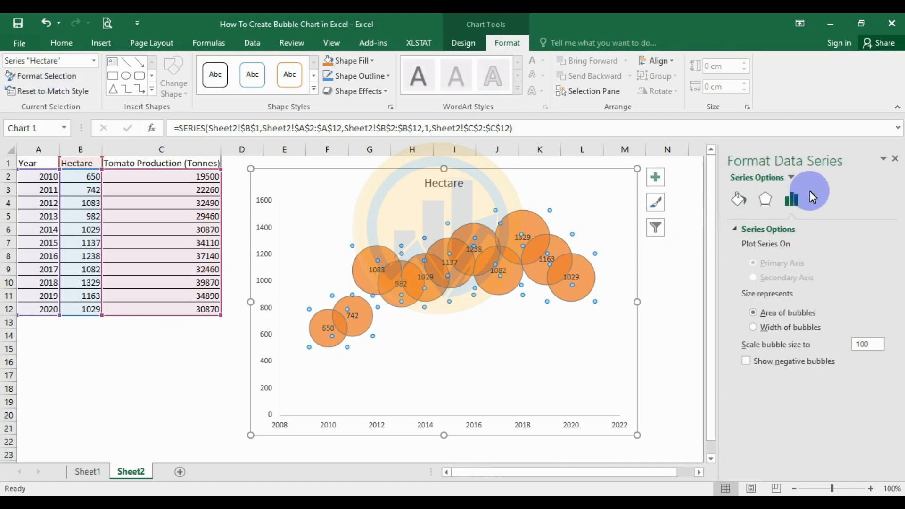
{"action": "left_click", "coordinate": [740, 199]}
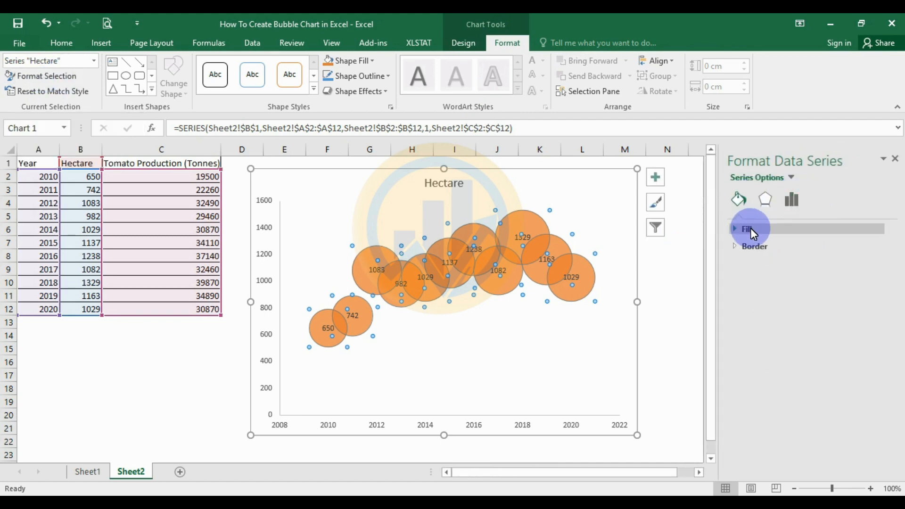
{"action": "left_click", "coordinate": [735, 229]}
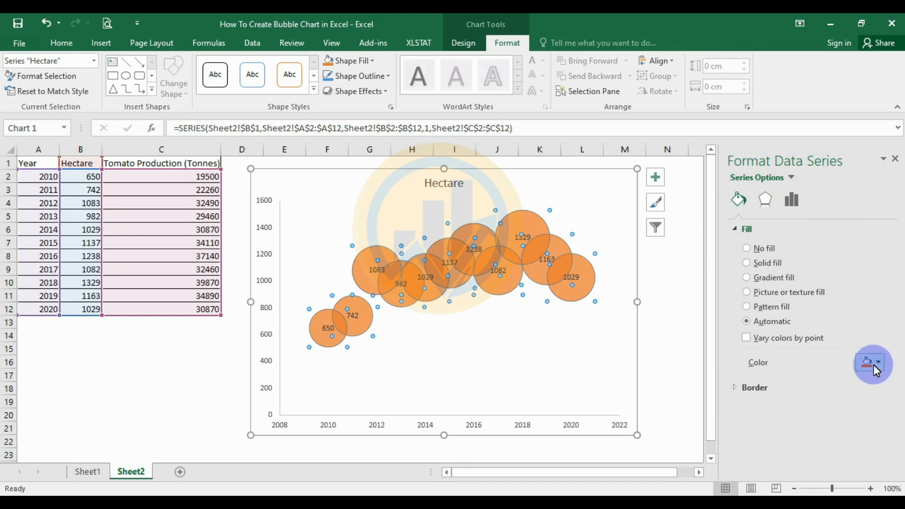
{"action": "left_click", "coordinate": [879, 363]}
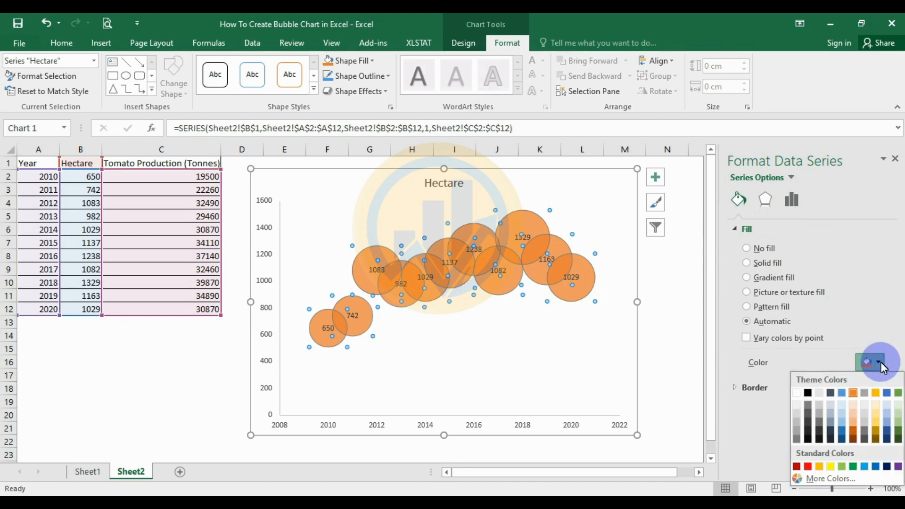
{"action": "left_click", "coordinate": [873, 429]}
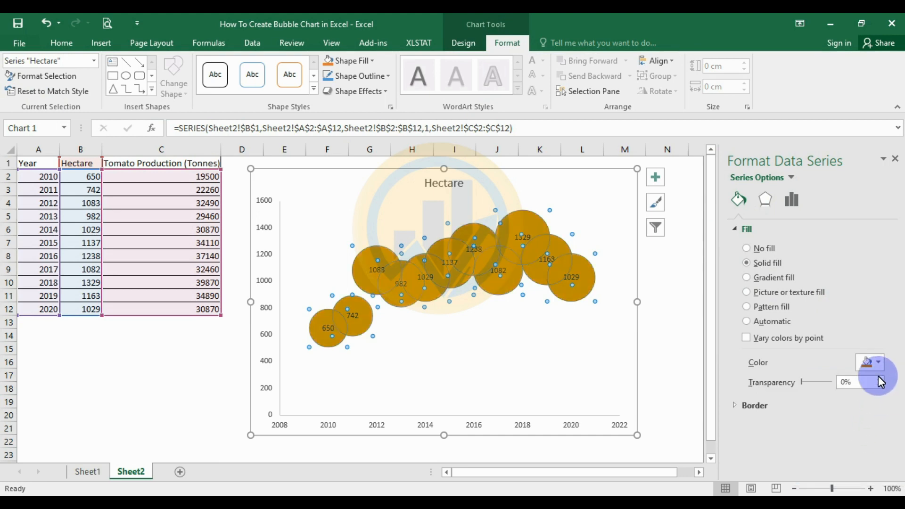
{"action": "left_click", "coordinate": [881, 364]}
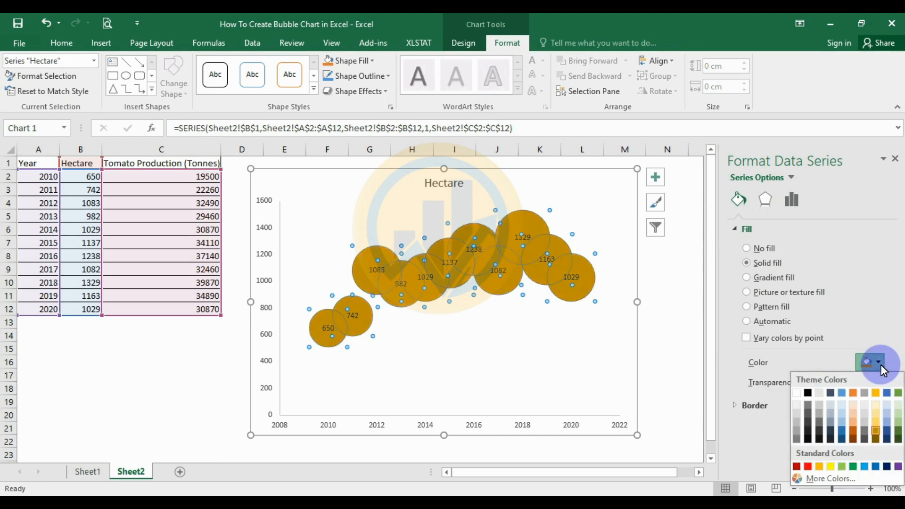
{"action": "left_click", "coordinate": [887, 412]}
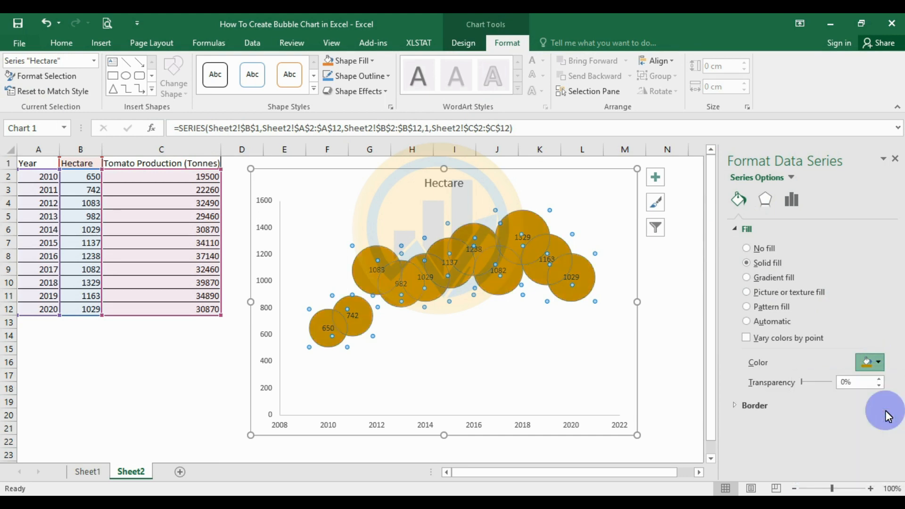
{"action": "left_click", "coordinate": [757, 395]}
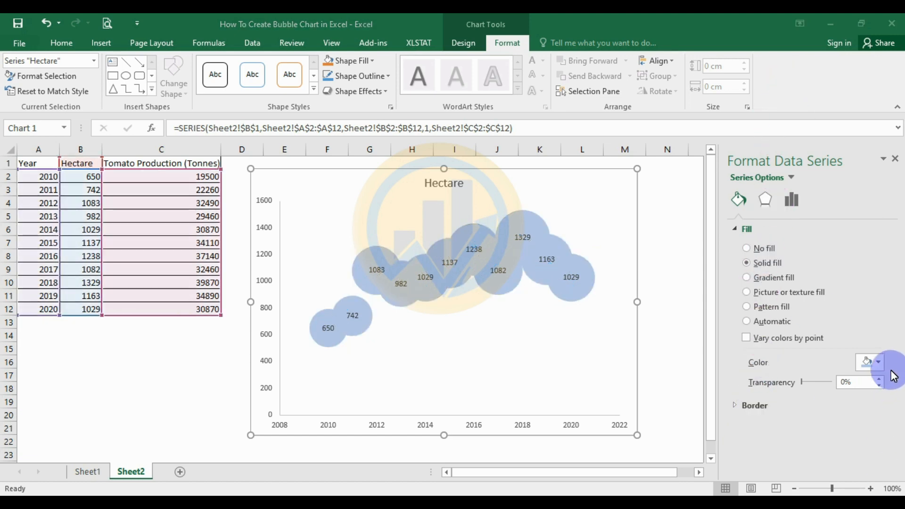
{"action": "left_click", "coordinate": [878, 363]}
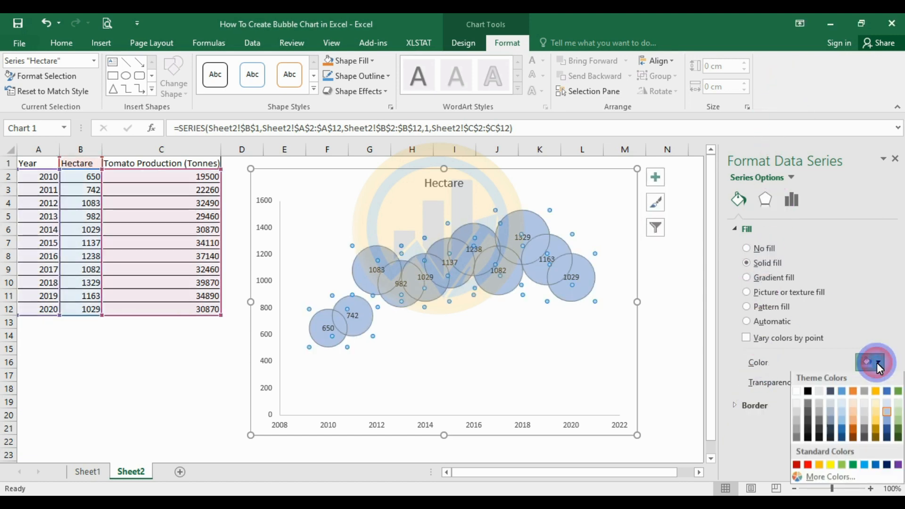
{"action": "left_click", "coordinate": [875, 422]}
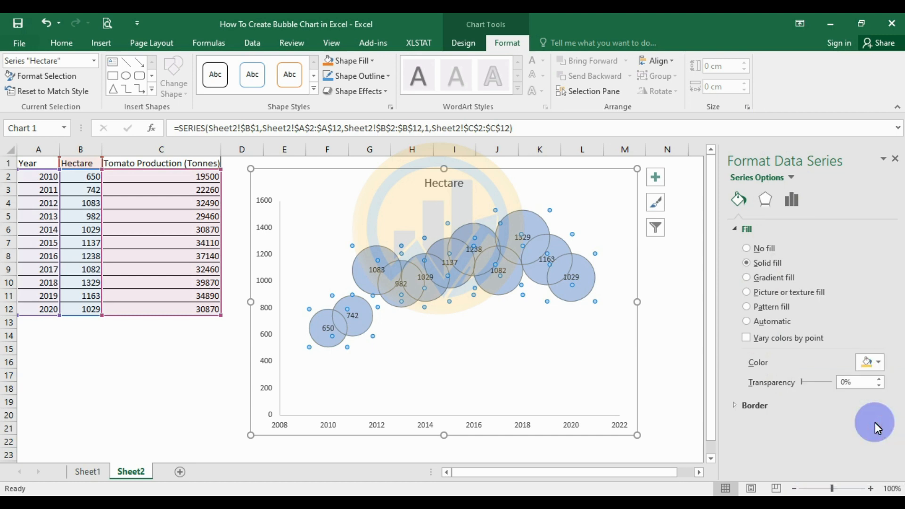
- After trying green and orange, keep the gold bubble fill at 0% transparency
{"action": "left_click", "coordinate": [880, 364]}
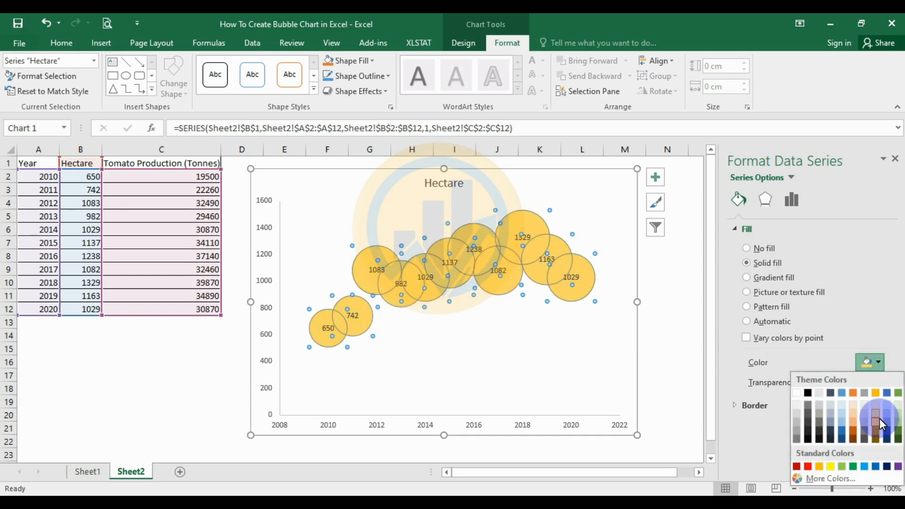
{"action": "left_click", "coordinate": [895, 437]}
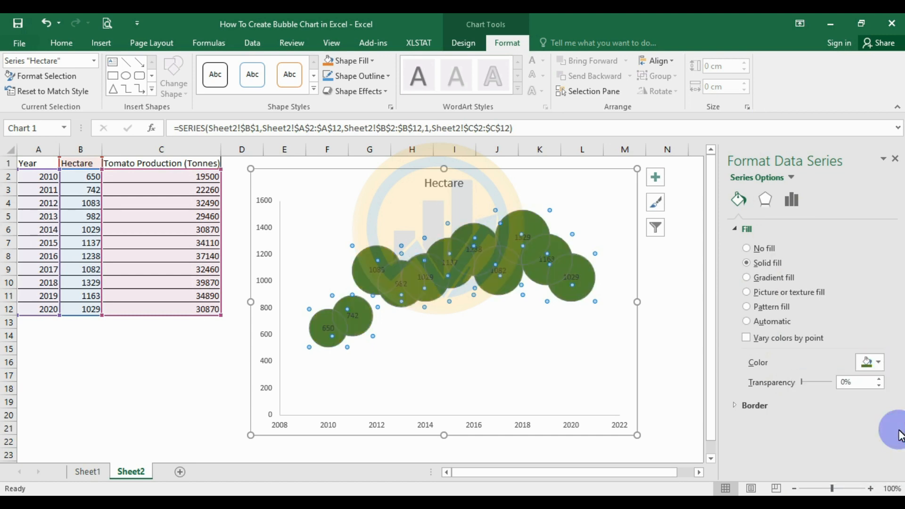
{"action": "left_click", "coordinate": [880, 365]}
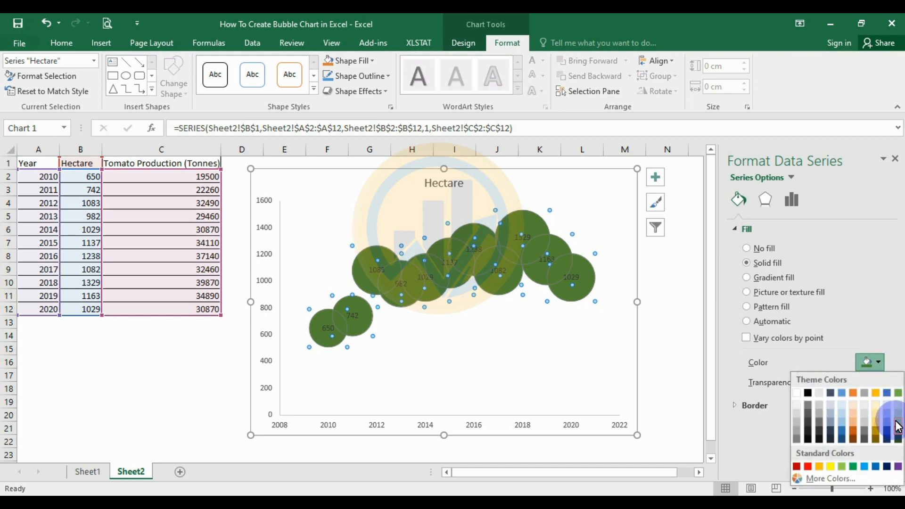
{"action": "left_click", "coordinate": [896, 426]}
{"action": "left_click", "coordinate": [878, 362]}
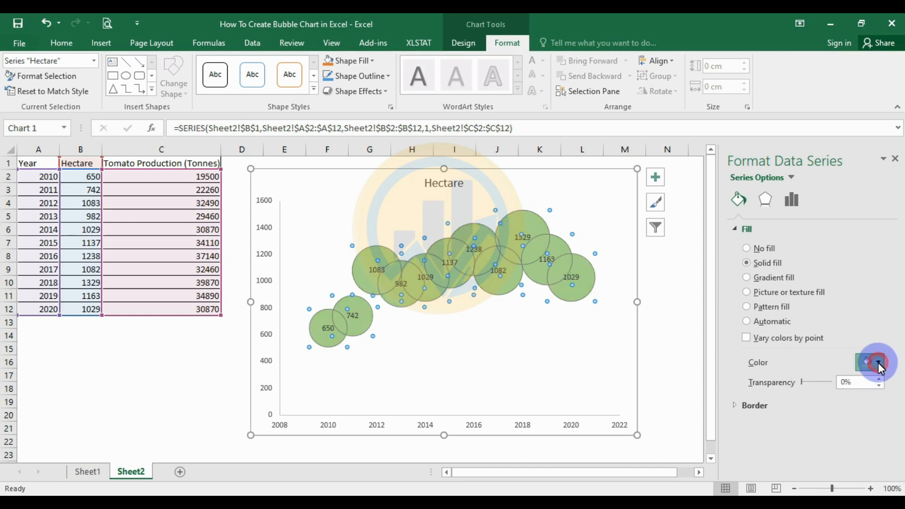
{"action": "left_click", "coordinate": [856, 421]}
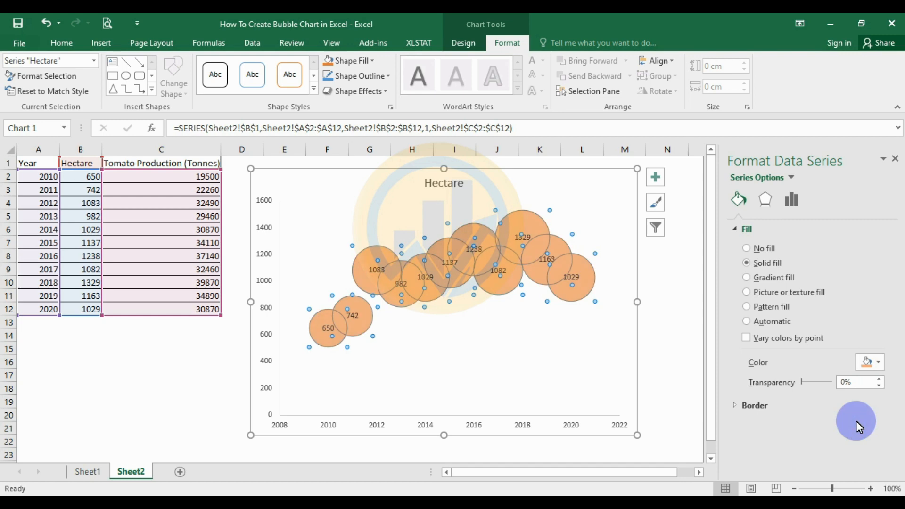
{"action": "left_click", "coordinate": [872, 365]}
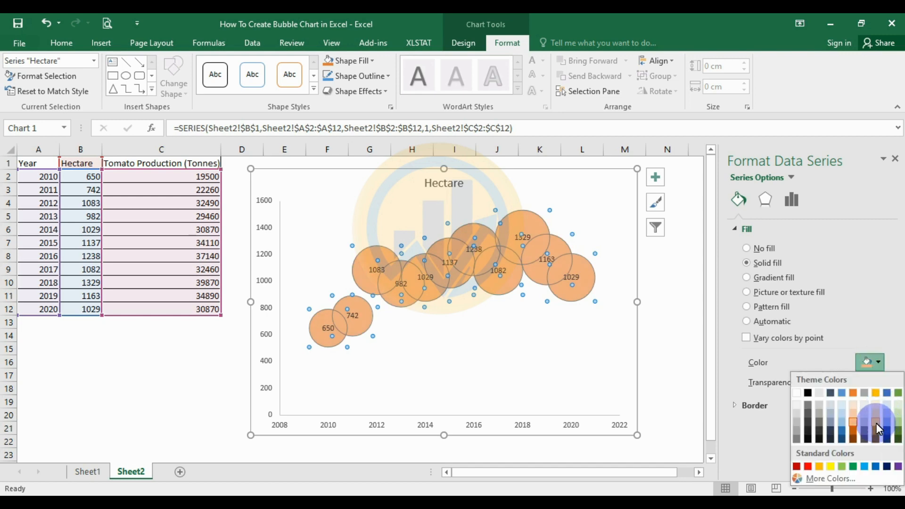
{"action": "left_click", "coordinate": [876, 423]}
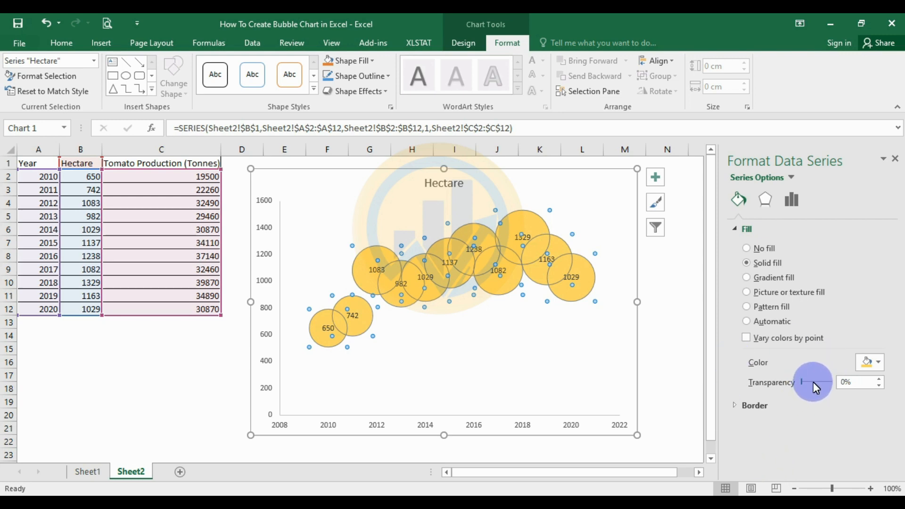
{"action": "mouse_move", "coordinate": [813, 381]}
{"action": "left_mouse_down"}
{"action": "mouse_move", "coordinate": [802, 382]}
{"action": "mouse_move", "coordinate": [816, 382]}
{"action": "left_mouse_up"}
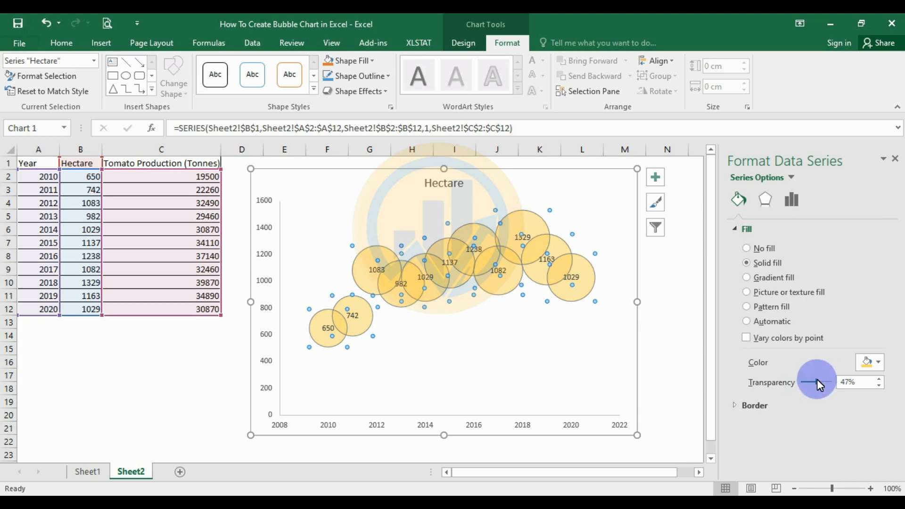
{"action": "left_click_drag", "start_coordinate": [817, 379], "coordinate": [791, 379]}
- Give the bubbles a solid dark grey 0.75 pt outline
{"action": "left_click", "coordinate": [737, 404]}
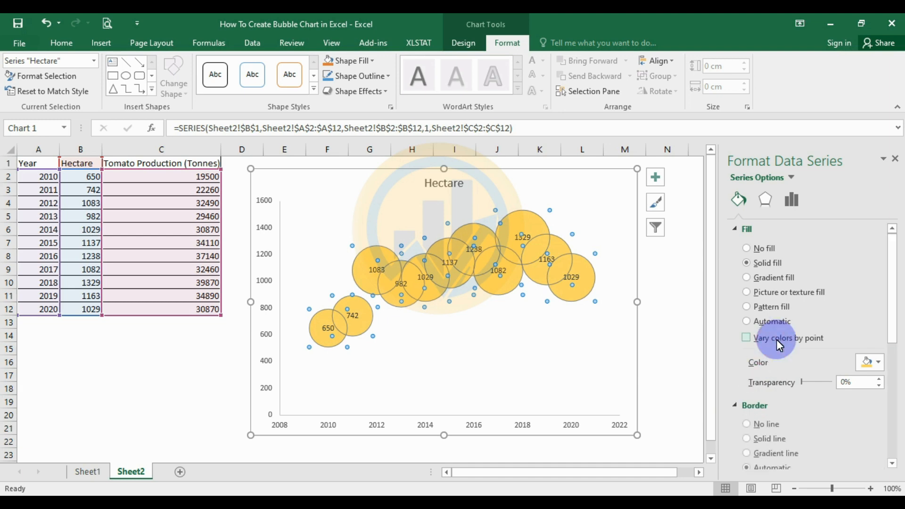
{"action": "scroll", "coordinate": [777, 340], "scroll_direction": "down", "scroll_amount": 4}
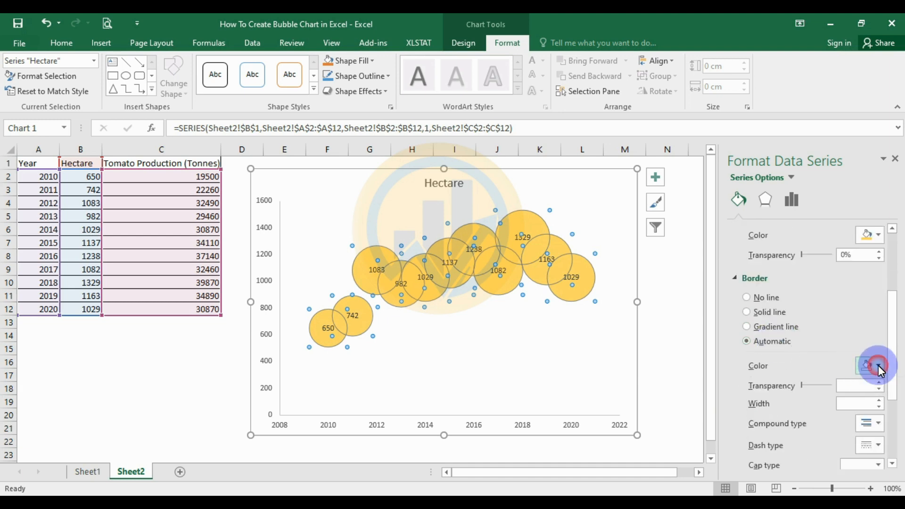
{"action": "left_click", "coordinate": [878, 366]}
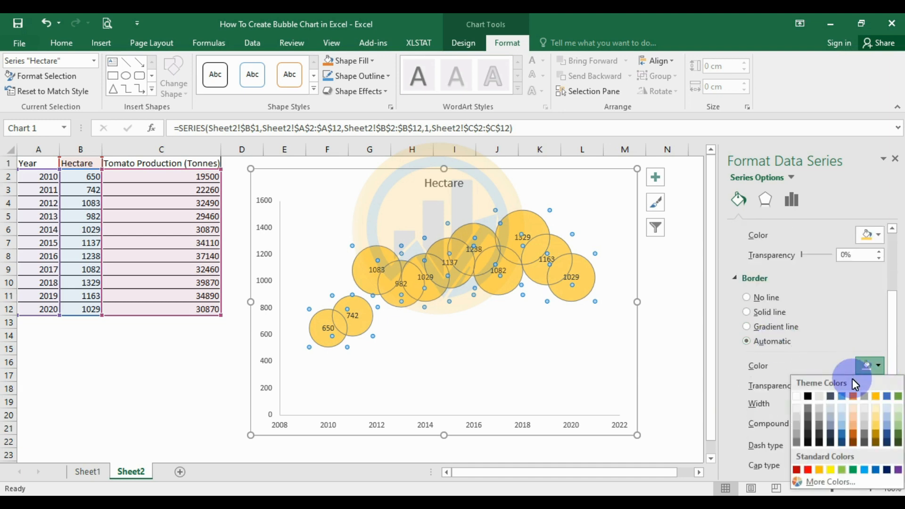
{"action": "left_click", "coordinate": [808, 409]}
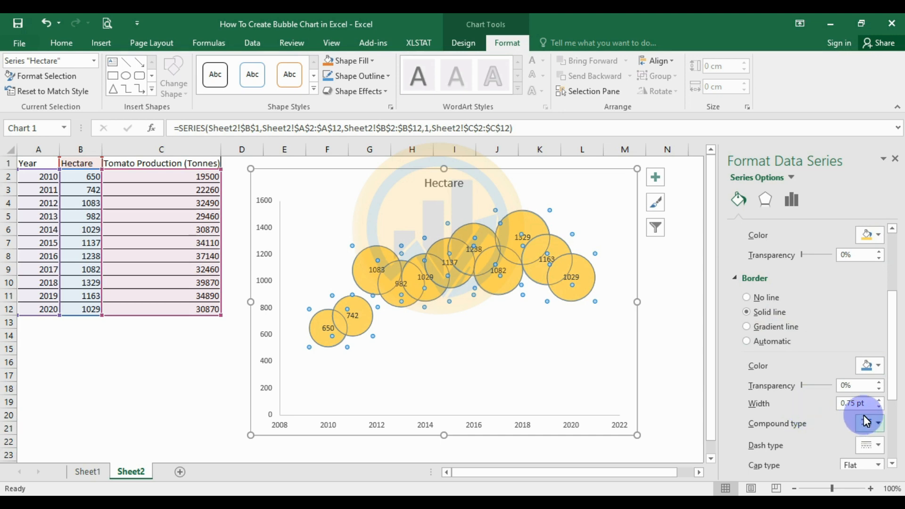
{"action": "scroll", "coordinate": [864, 415], "scroll_direction": "down", "scroll_amount": 2}
{"action": "left_click", "coordinate": [880, 333]}
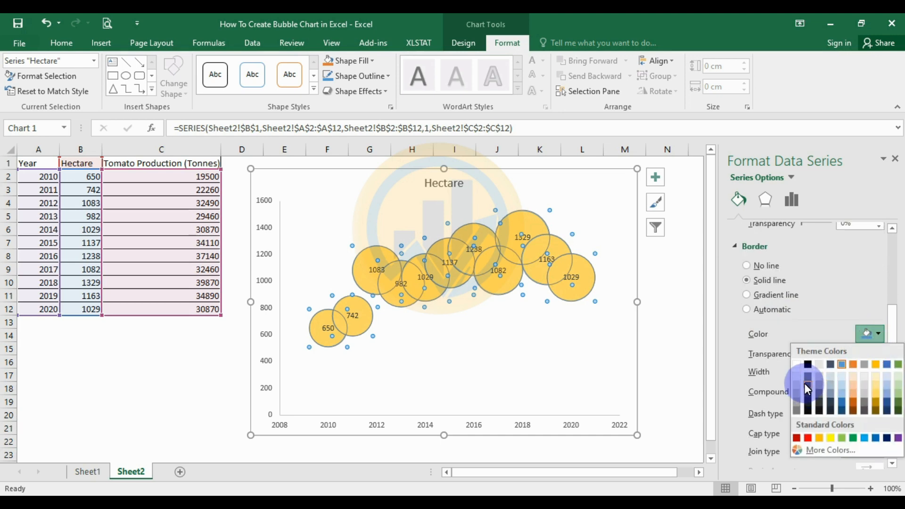
{"action": "left_click", "coordinate": [805, 384]}
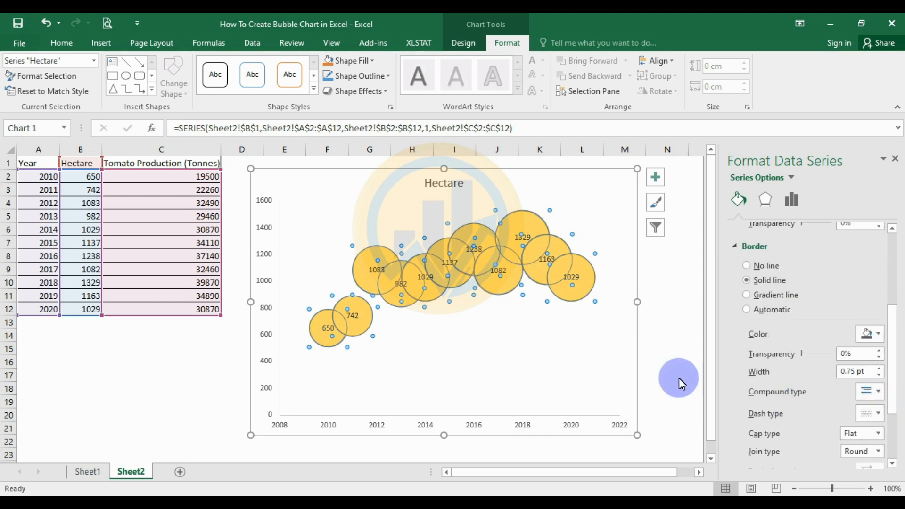
{"action": "left_click", "coordinate": [673, 337]}
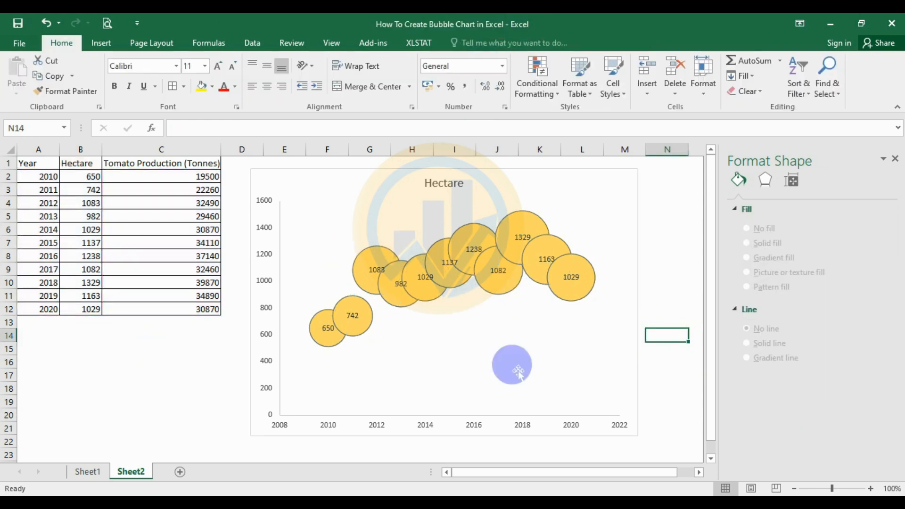
- Select the Hectare series and browse the chart colour schemes without changing them
{"action": "left_click", "coordinate": [598, 369]}
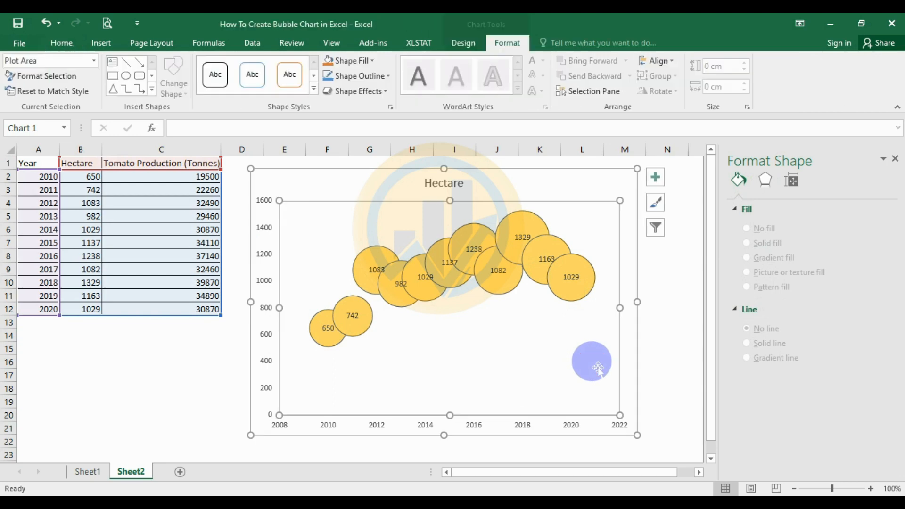
{"action": "left_click", "coordinate": [502, 222]}
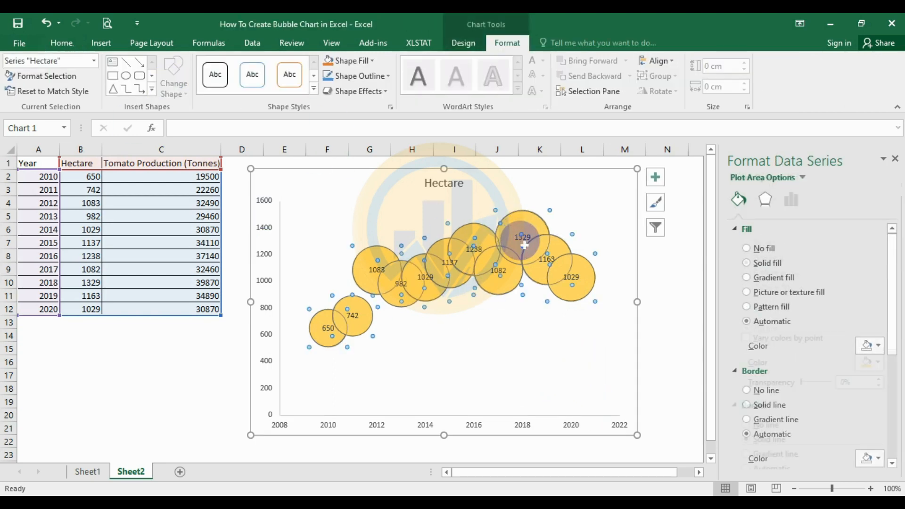
{"action": "left_click", "coordinate": [465, 43]}
{"action": "left_click", "coordinate": [106, 87]}
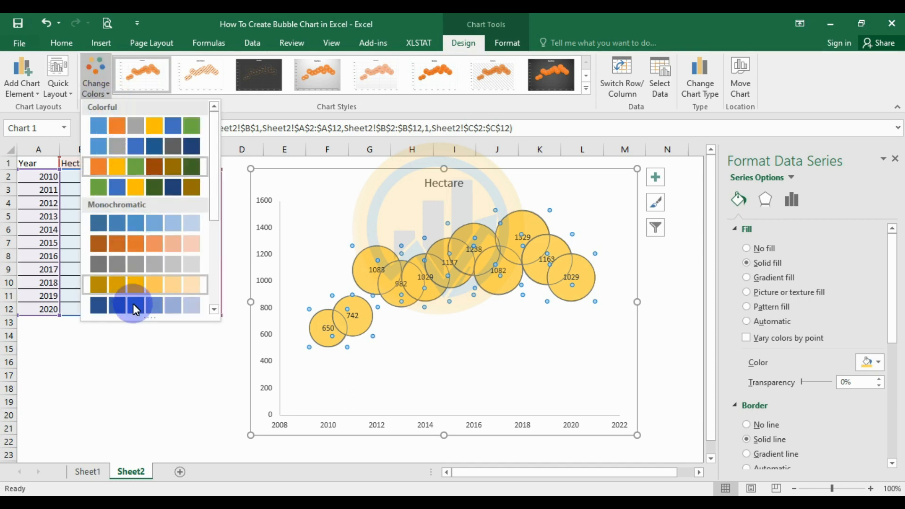
{"action": "left_click", "coordinate": [155, 373]}
{"action": "left_click", "coordinate": [519, 382]}
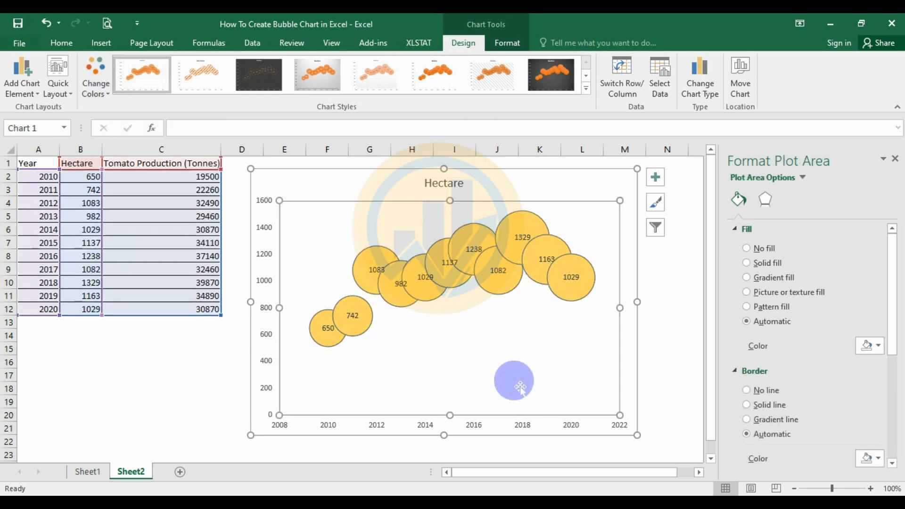
- Make the data labels show Bubble Size instead of Y Value
{"action": "left_click", "coordinate": [581, 284]}
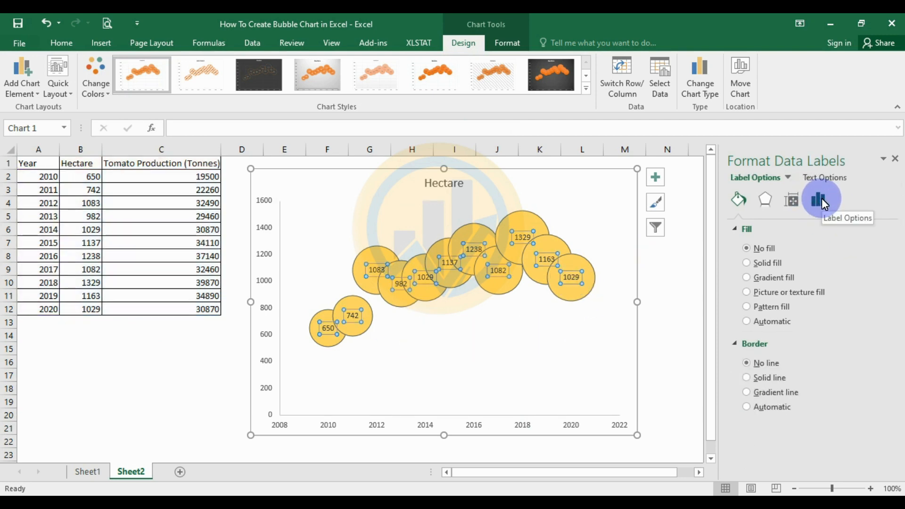
{"action": "left_click", "coordinate": [820, 198]}
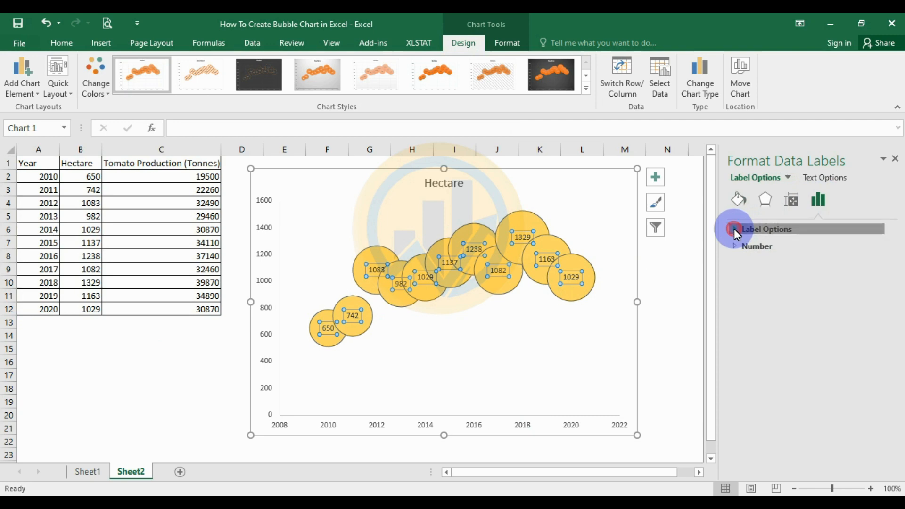
{"action": "left_click", "coordinate": [735, 228]}
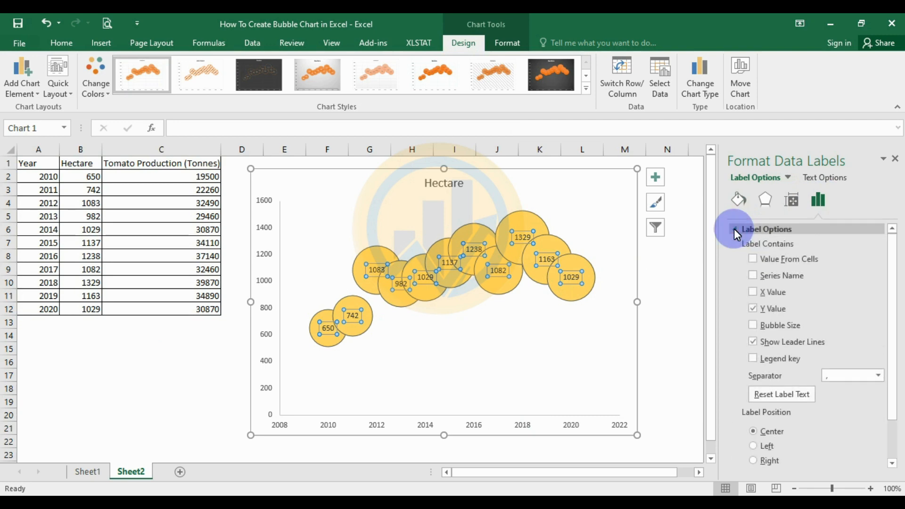
{"action": "left_click", "coordinate": [753, 325]}
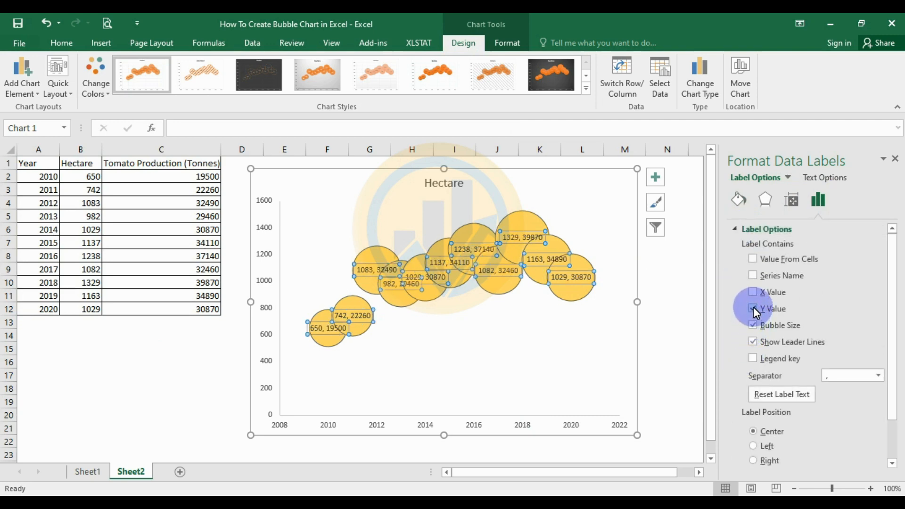
{"action": "left_click", "coordinate": [754, 309]}
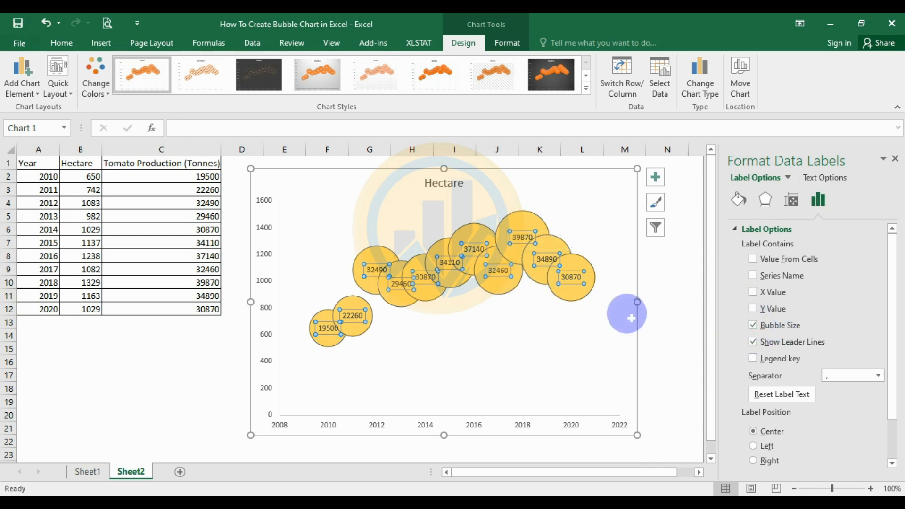
{"action": "left_click", "coordinate": [670, 301]}
{"action": "left_click", "coordinate": [263, 430]}
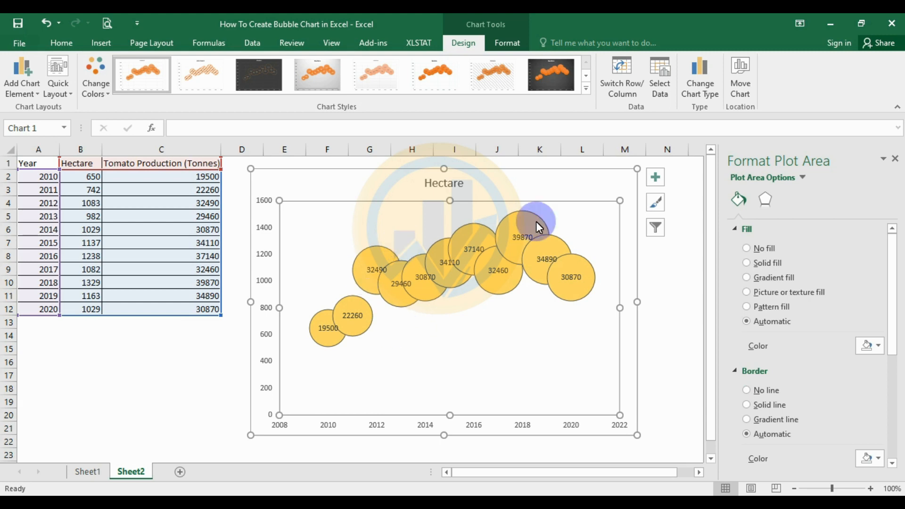
- Give the plot area a solid dark blue border, 1.5 pt wide
{"action": "scroll", "coordinate": [756, 364], "scroll_direction": "down", "scroll_amount": 2}
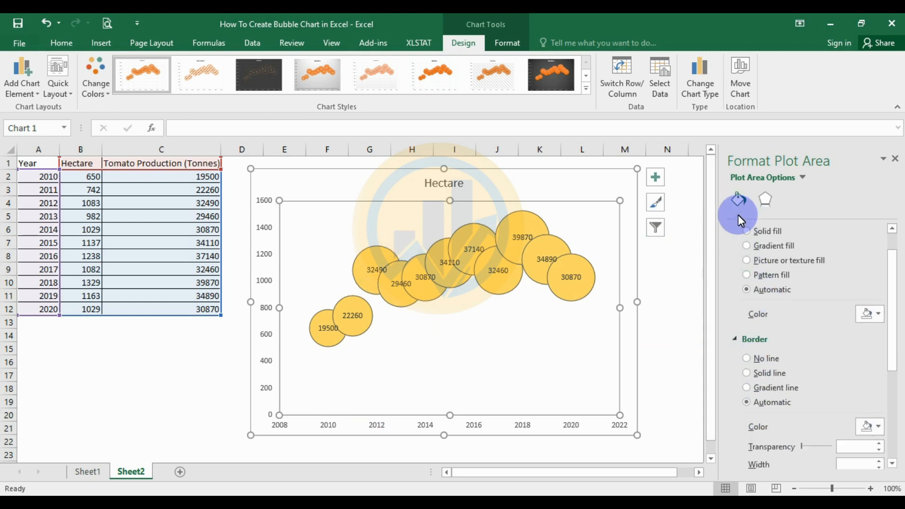
{"action": "scroll", "coordinate": [792, 321], "scroll_direction": "down", "scroll_amount": 2}
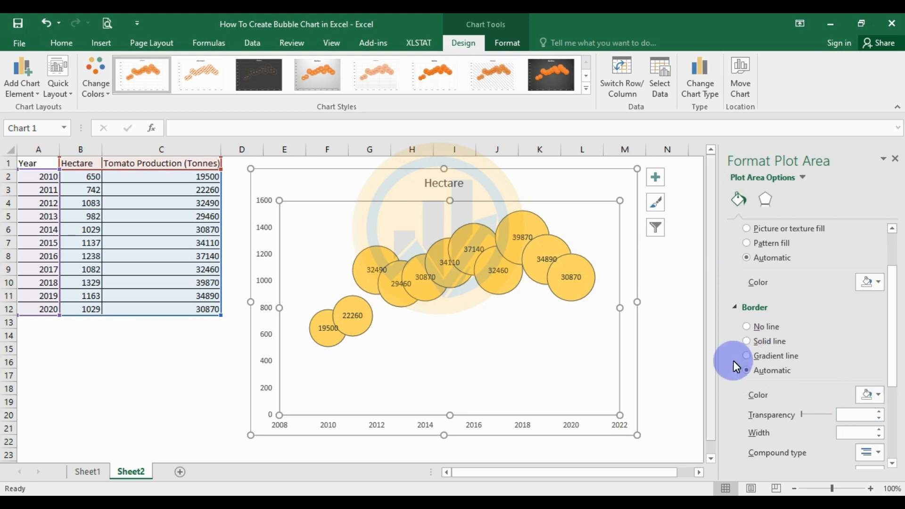
{"action": "left_click", "coordinate": [878, 398]}
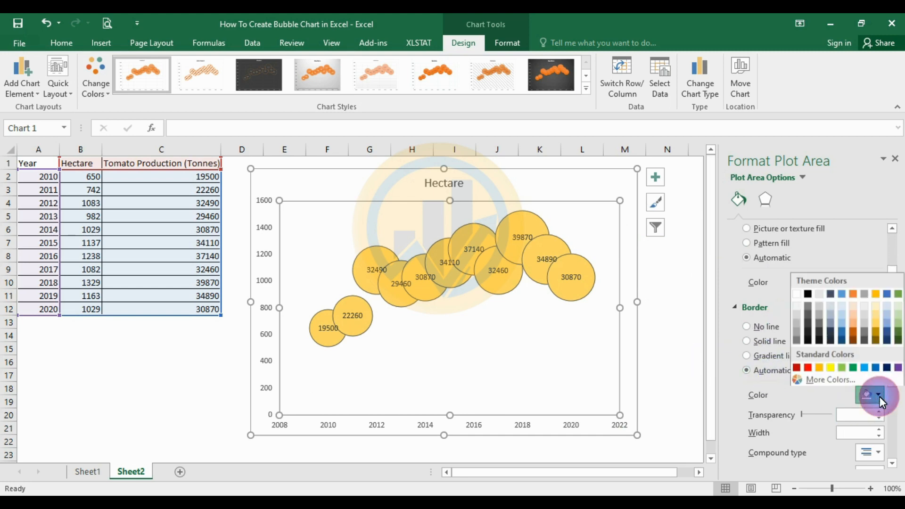
{"action": "left_click", "coordinate": [808, 292]}
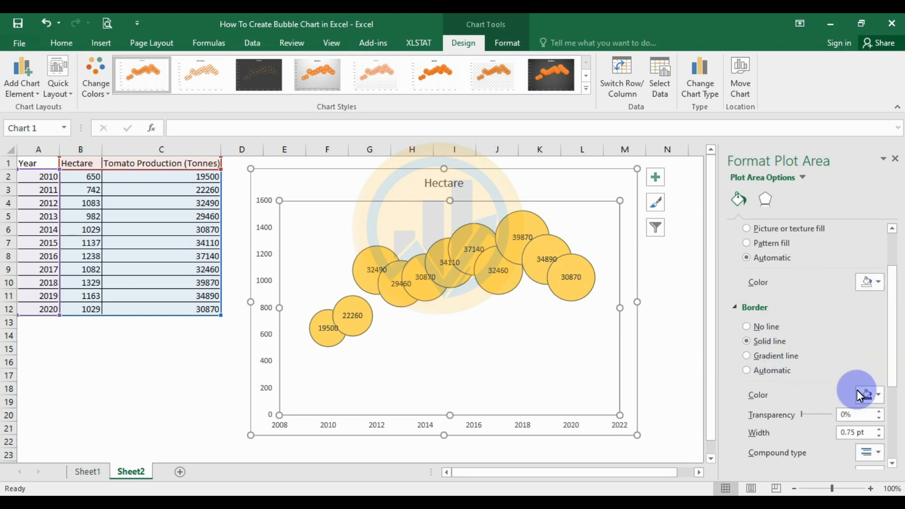
{"action": "left_click", "coordinate": [879, 430]}
{"action": "left_click", "coordinate": [880, 430]}
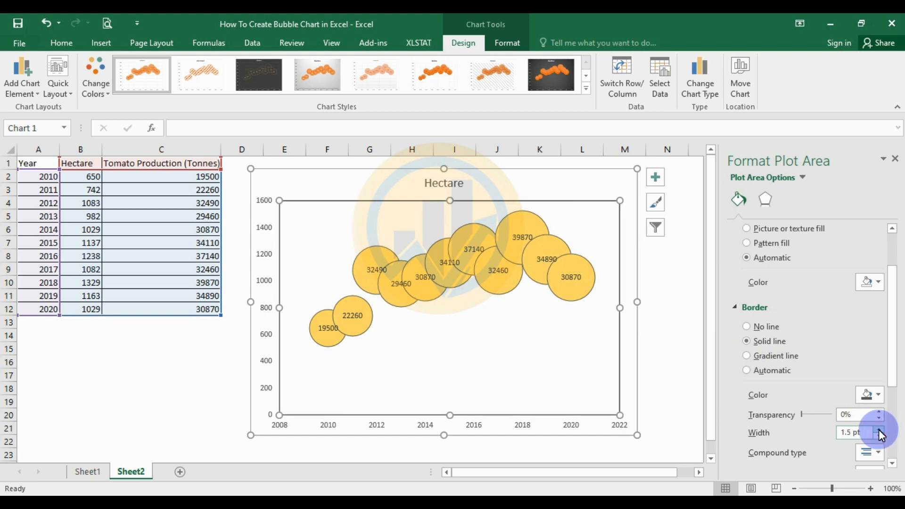
{"action": "left_click", "coordinate": [689, 301]}
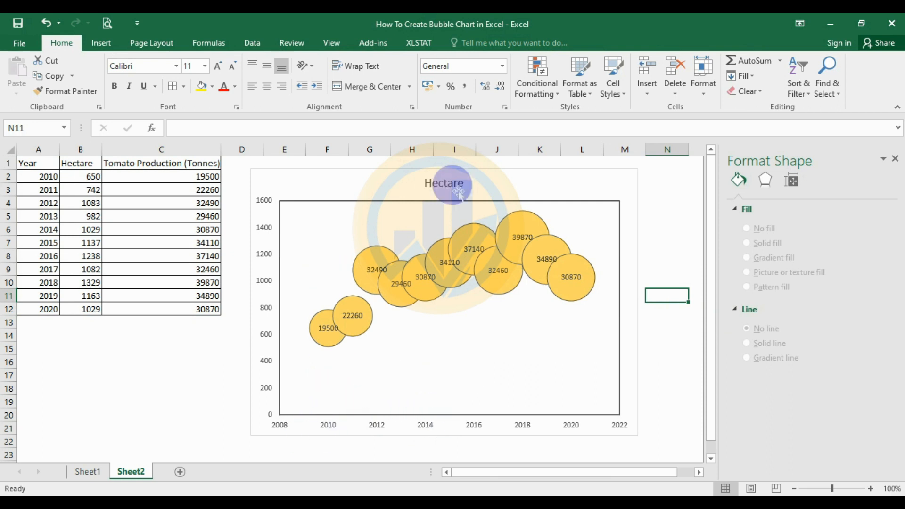
- Enable Axis Titles and rename the horizontal axis title to 'Years'
{"action": "left_click", "coordinate": [550, 330]}
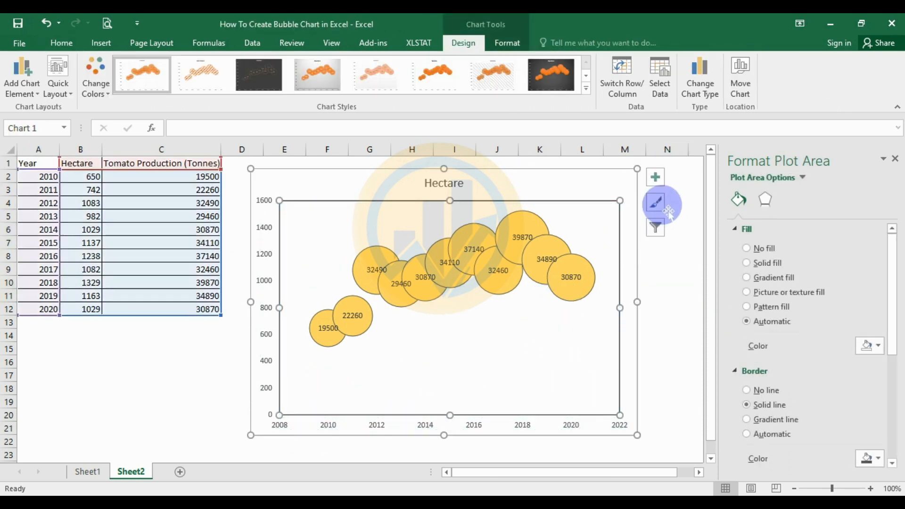
{"action": "left_click", "coordinate": [658, 179]}
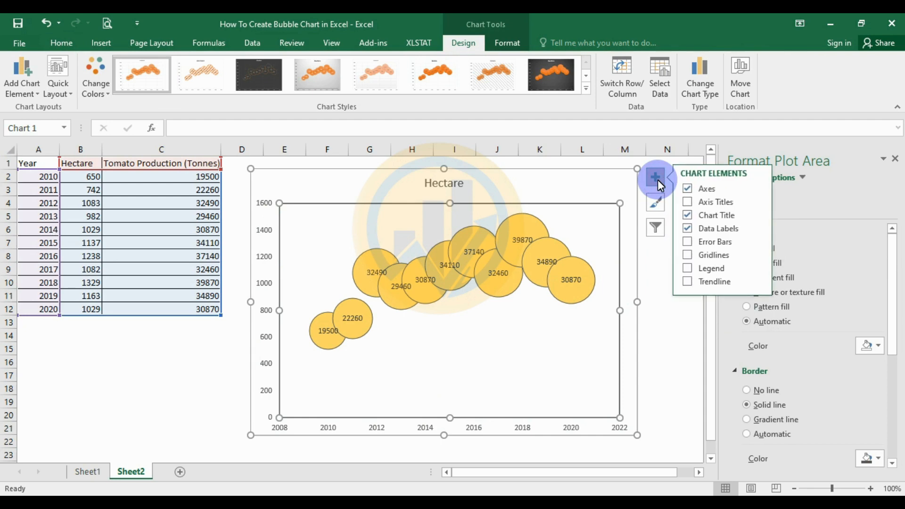
{"action": "left_click", "coordinate": [687, 202]}
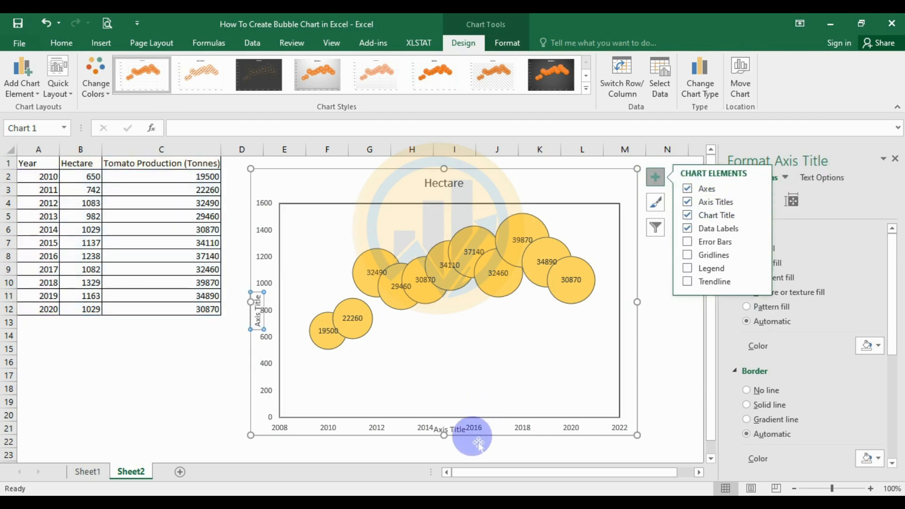
{"action": "left_click", "coordinate": [473, 212]}
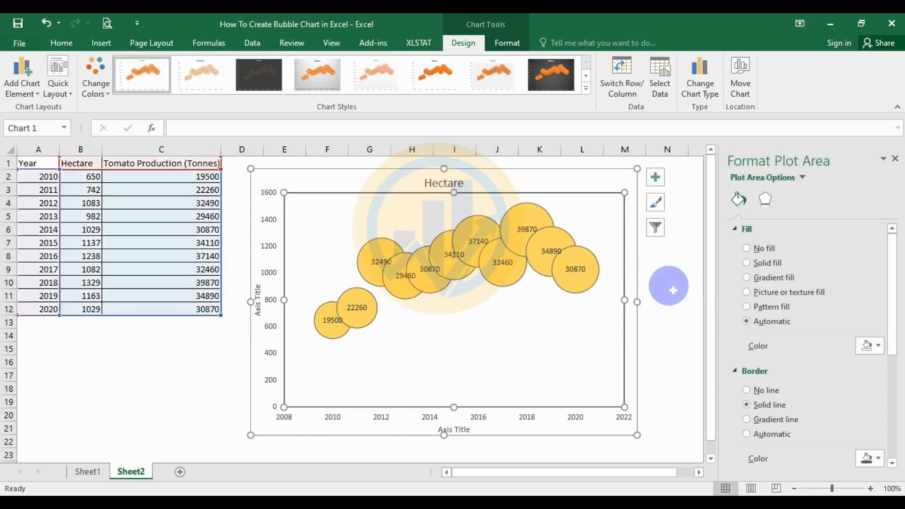
{"action": "left_click", "coordinate": [669, 286]}
{"action": "left_click", "coordinate": [449, 429]}
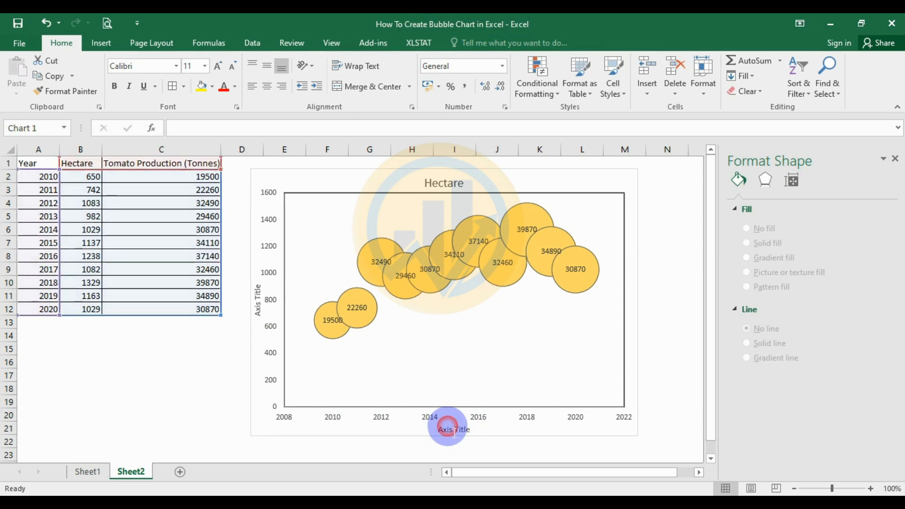
{"action": "left_click", "coordinate": [460, 443]}
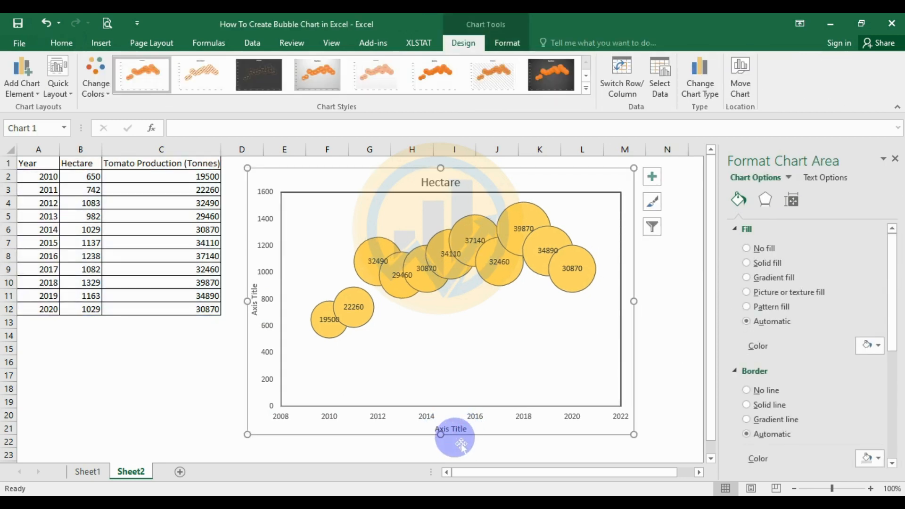
{"action": "left_click", "coordinate": [454, 428]}
{"action": "double_click", "coordinate": [459, 429]}
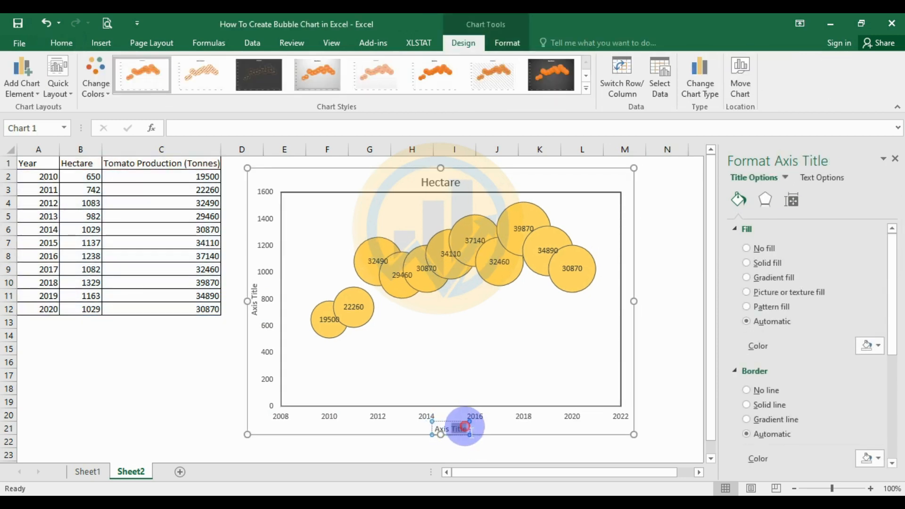
{"action": "left_click", "coordinate": [465, 427]}
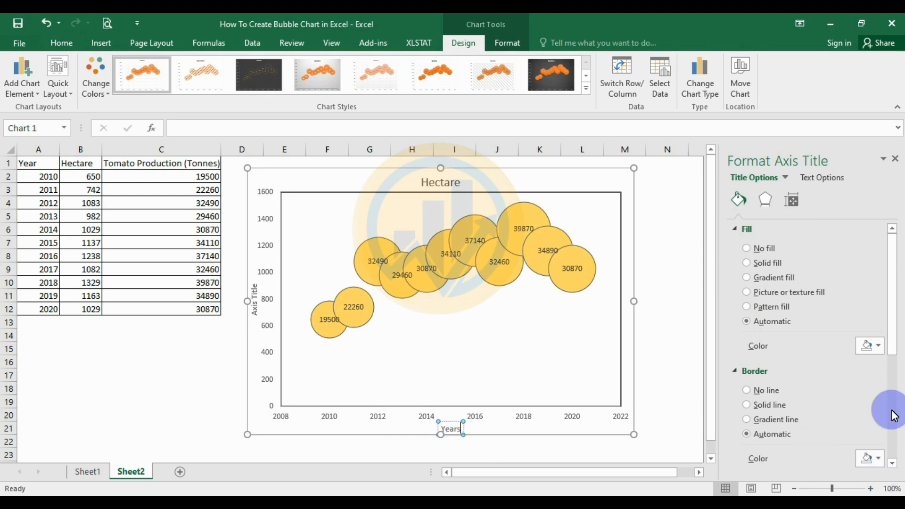
{"action": "left_click", "coordinate": [675, 323]}
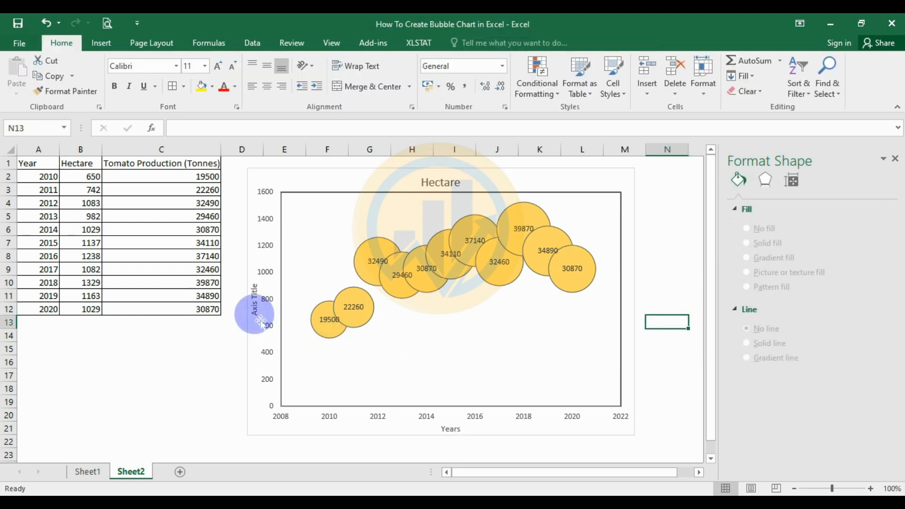
- Rename the vertical axis title to 'Hectare'
{"action": "left_click", "coordinate": [250, 302]}
{"action": "left_click_drag", "start_coordinate": [255, 288], "coordinate": [257, 309]}
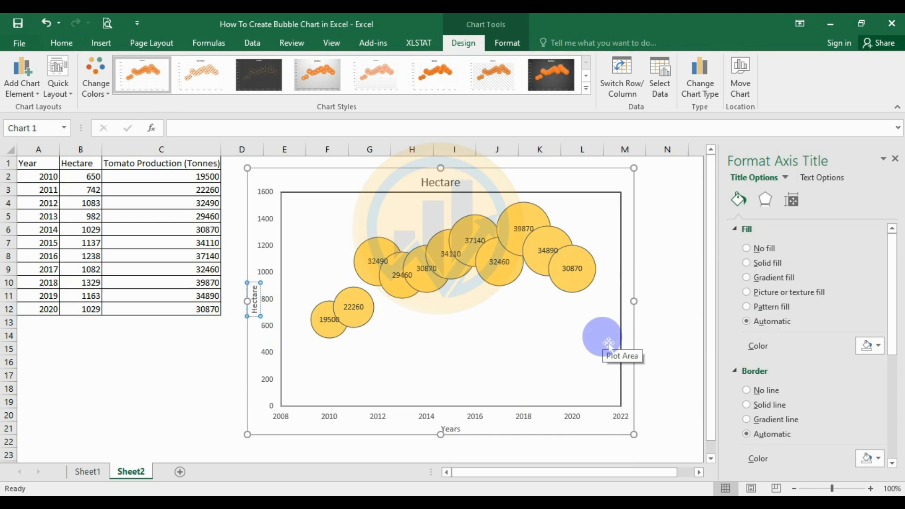
{"action": "left_click", "coordinate": [188, 376]}
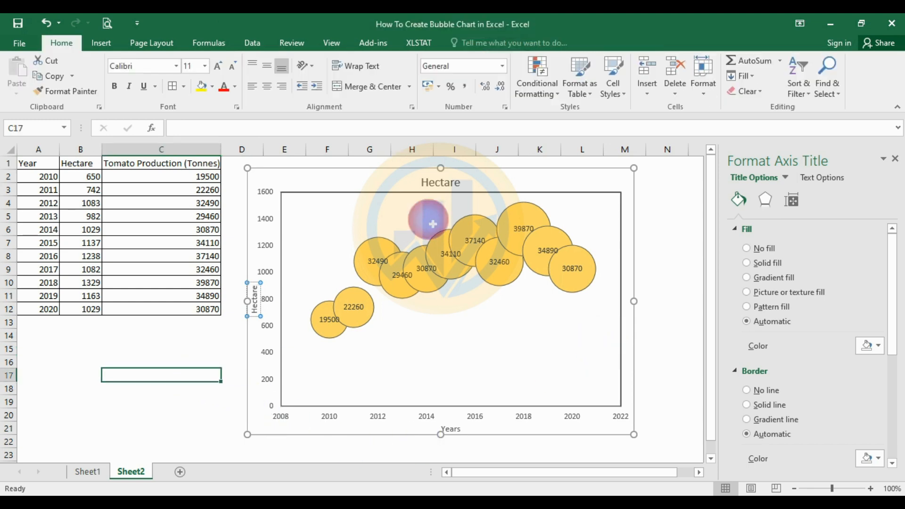
- Retitle the chart 'Tomato Production Per Tonnes'
{"action": "left_click", "coordinate": [447, 193]}
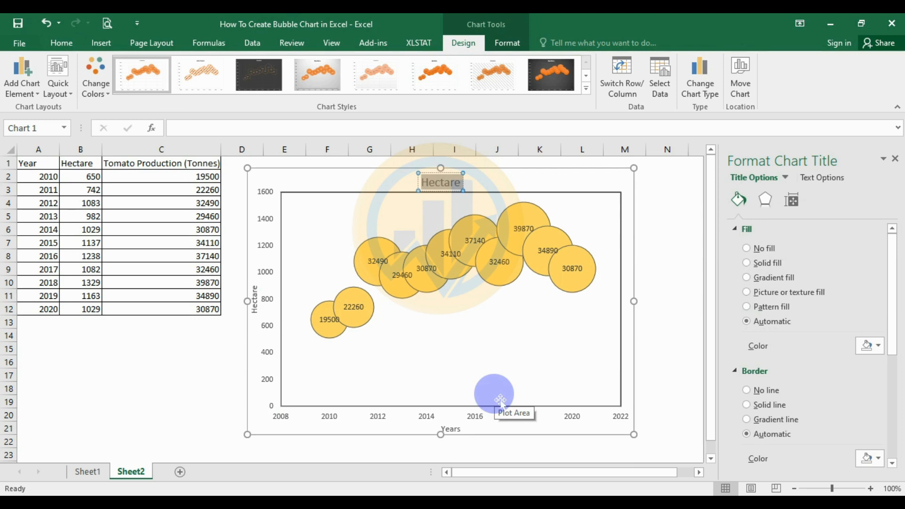
{"action": "type", "text": "Tomato Production"}
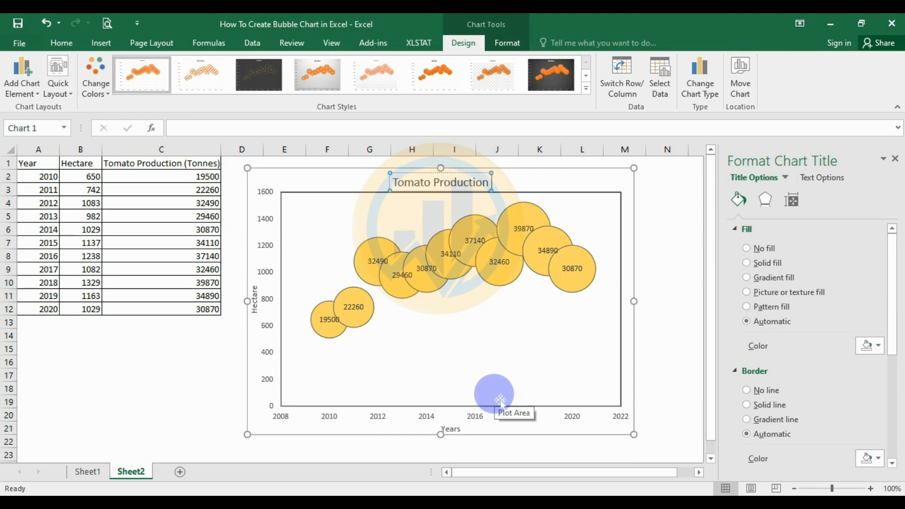
{"action": "type", "text": "Per"}
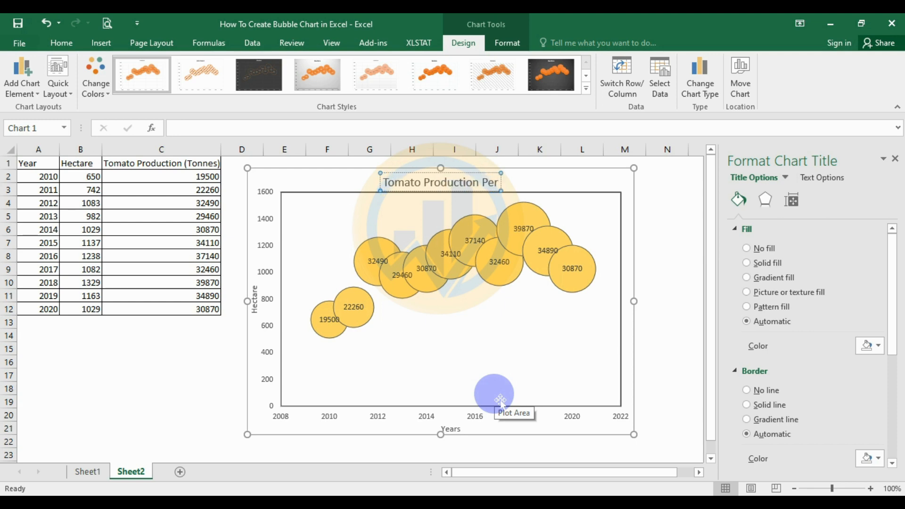
{"action": "type", "text": " Tonn"}
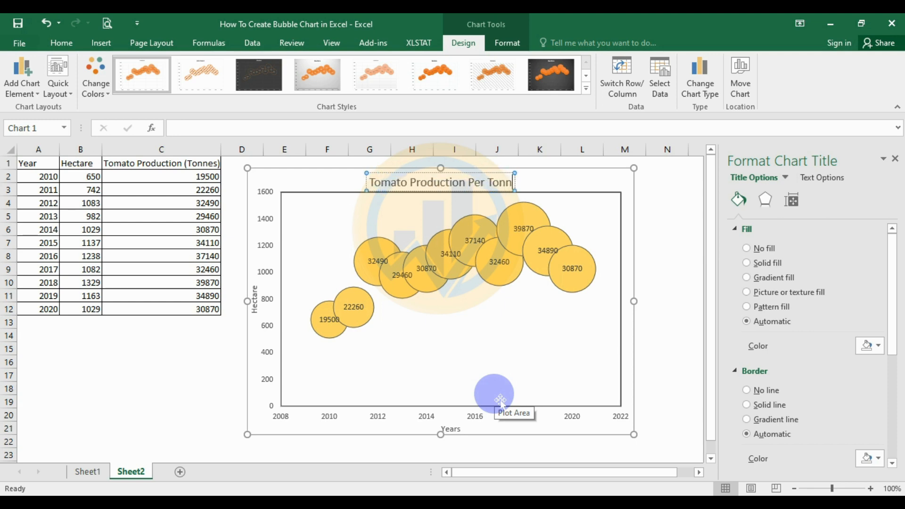
{"action": "type", "text": "es"}
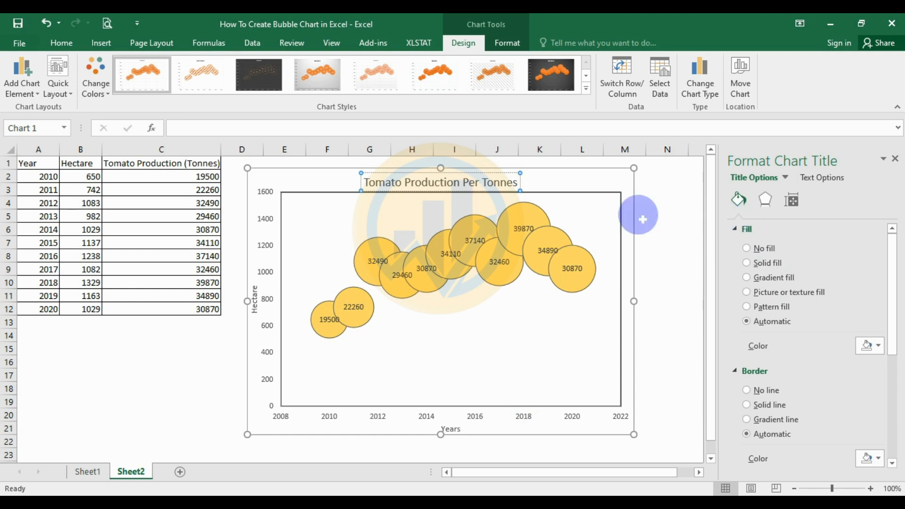
{"action": "left_click", "coordinate": [669, 208]}
{"action": "left_click", "coordinate": [259, 175]}
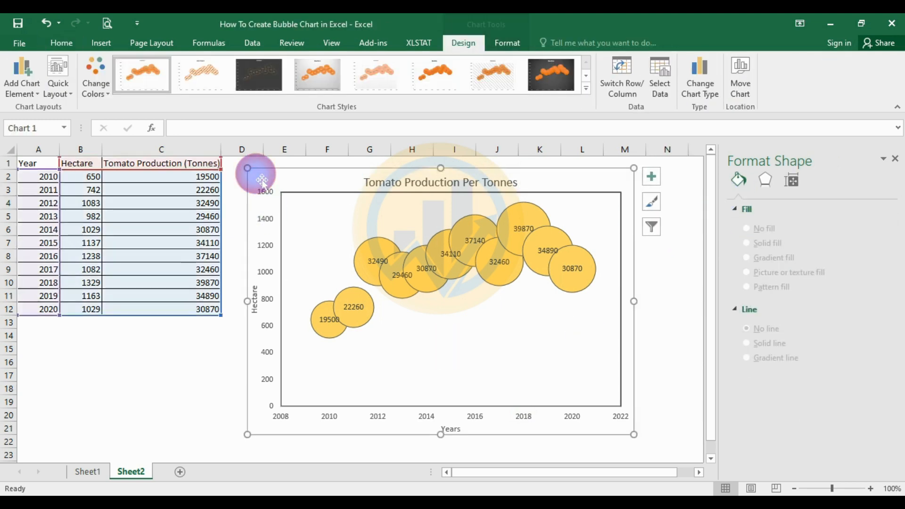
- Format all chart text as Times New Roman, 12 pt, black
{"action": "left_click", "coordinate": [64, 42]}
{"action": "left_click", "coordinate": [177, 66]}
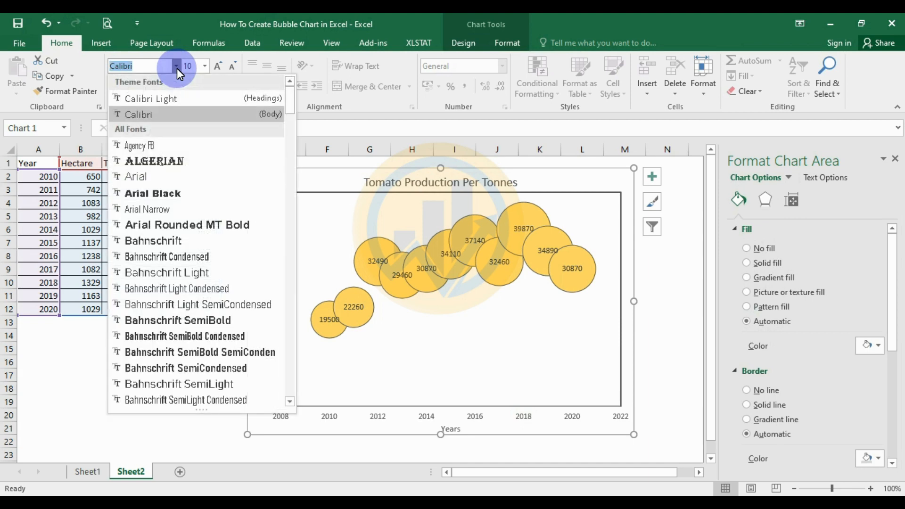
{"action": "type", "text": "Times New Roma"}
{"action": "key", "text": "Return"}
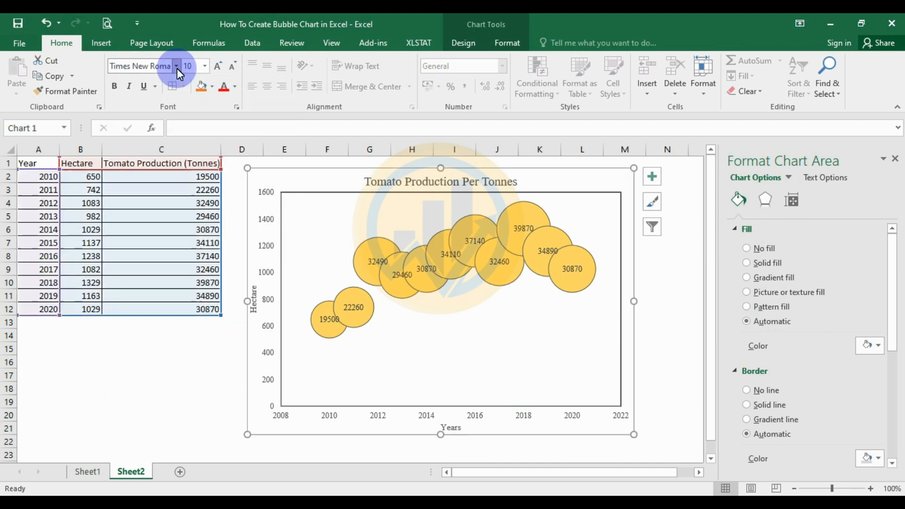
{"action": "left_click", "coordinate": [204, 67]}
{"action": "left_click", "coordinate": [188, 144]}
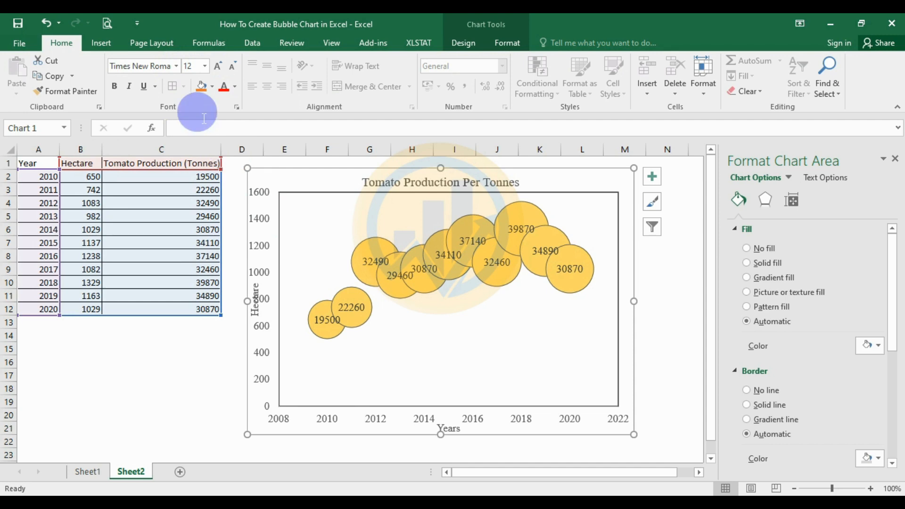
{"action": "left_click", "coordinate": [235, 87]}
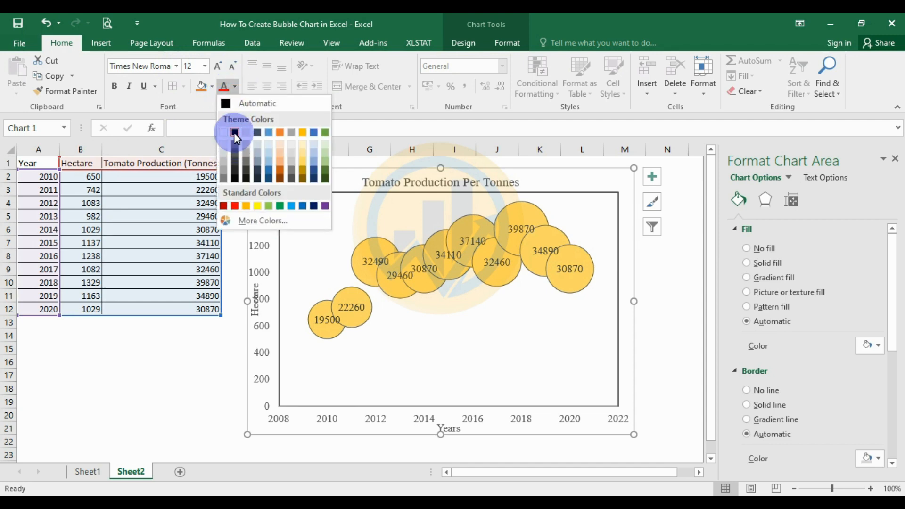
{"action": "left_click", "coordinate": [235, 132]}
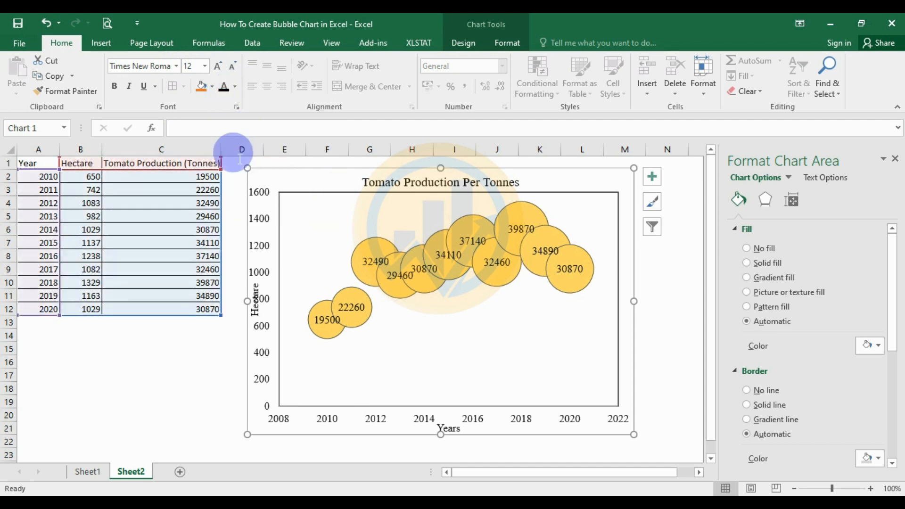
{"action": "left_click", "coordinate": [656, 346]}
- Widen and enlarge the chart, close the format pane, and shift it slightly right of the table
{"action": "left_click_drag", "start_coordinate": [634, 301], "coordinate": [661, 300]}
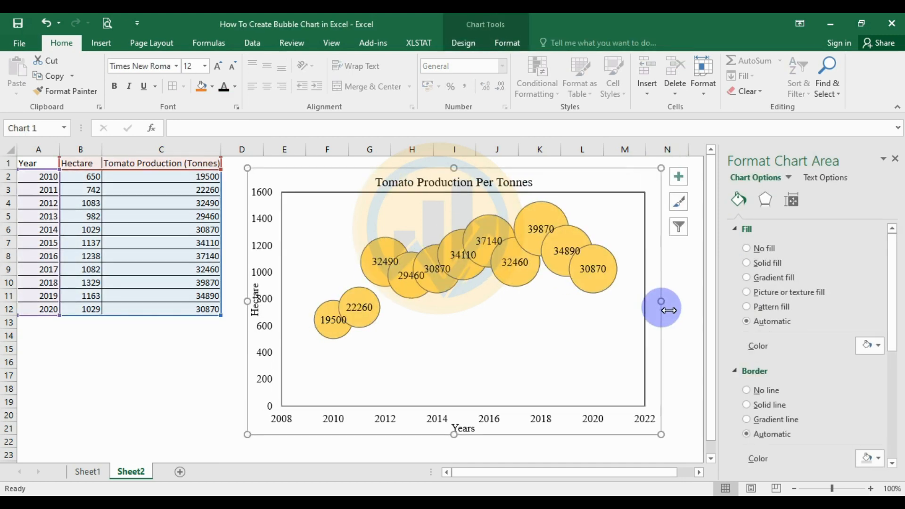
{"action": "left_click_drag", "start_coordinate": [249, 304], "coordinate": [236, 300]}
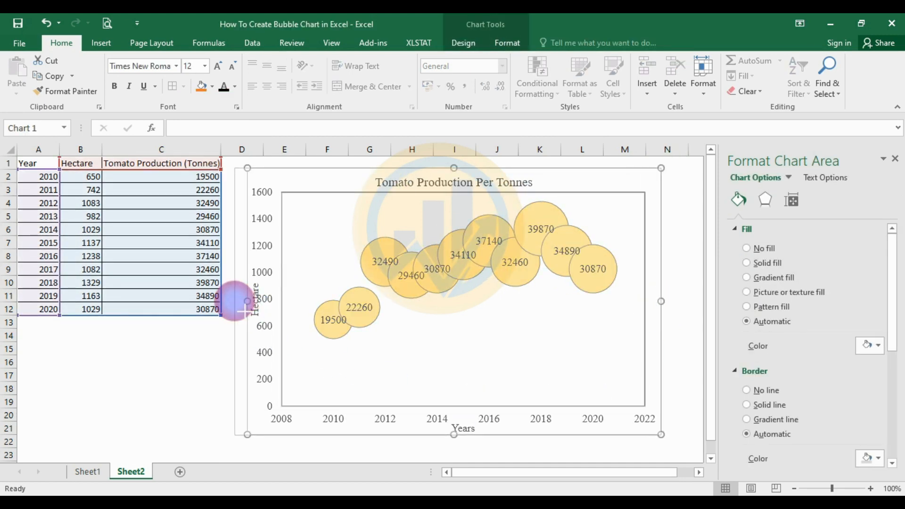
{"action": "left_click", "coordinate": [895, 159]}
{"action": "left_click_drag", "start_coordinate": [661, 435], "coordinate": [692, 455]}
{"action": "left_click", "coordinate": [590, 348]}
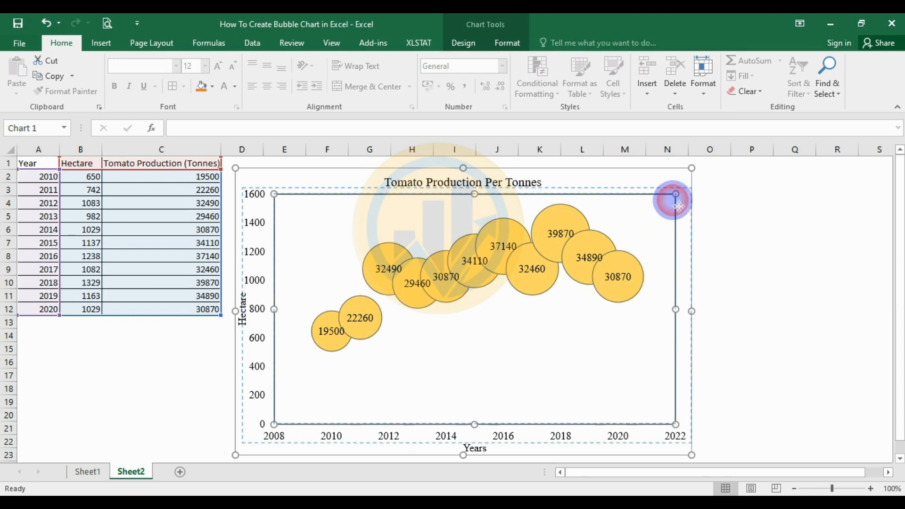
{"action": "left_click", "coordinate": [184, 377]}
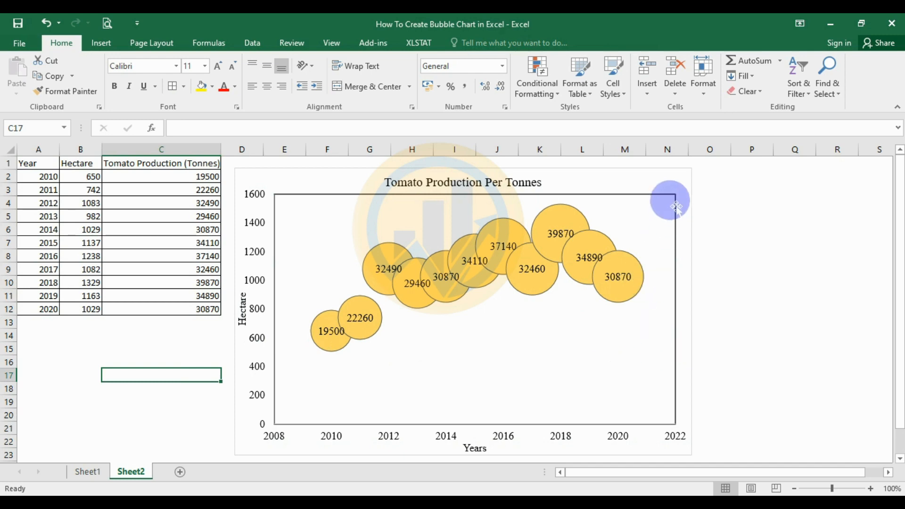
{"action": "left_click_drag", "start_coordinate": [682, 182], "coordinate": [705, 175]}
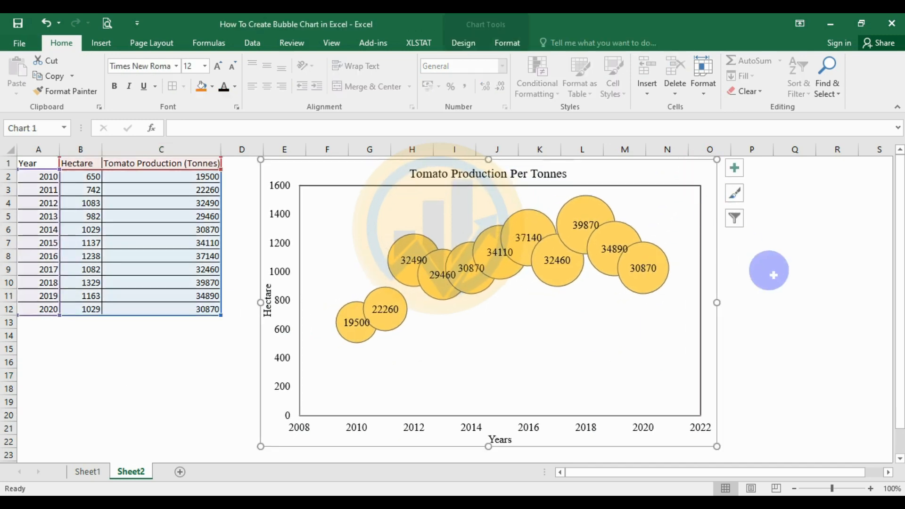
{"action": "left_click", "coordinate": [775, 269]}
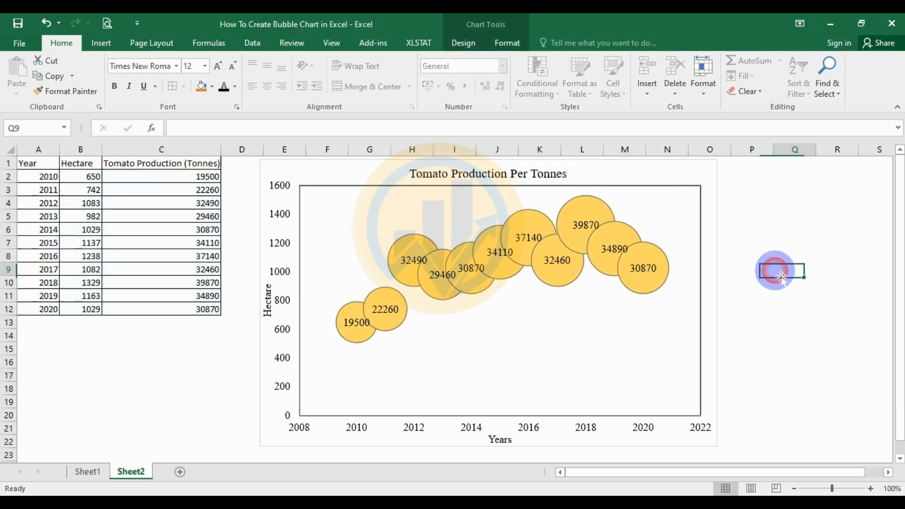
{"action": "left_click", "coordinate": [551, 344]}
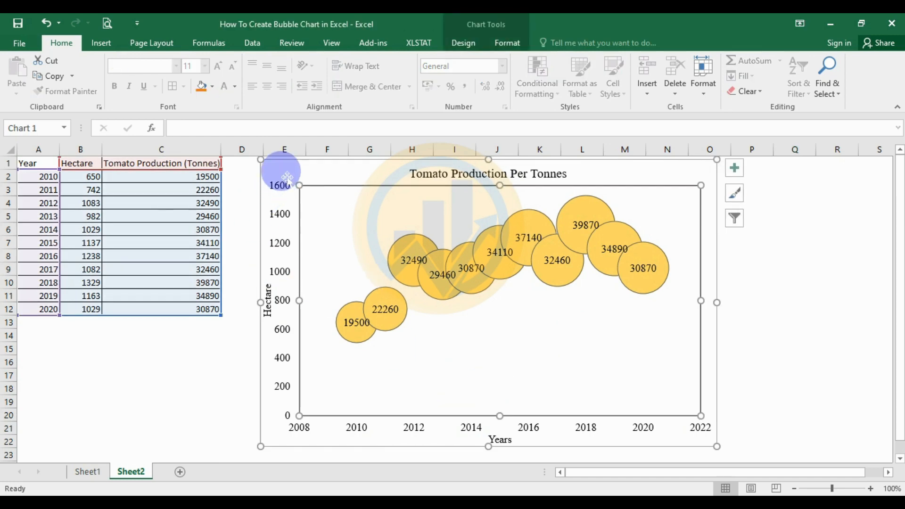
{"action": "left_click_drag", "start_coordinate": [279, 170], "coordinate": [277, 171]}
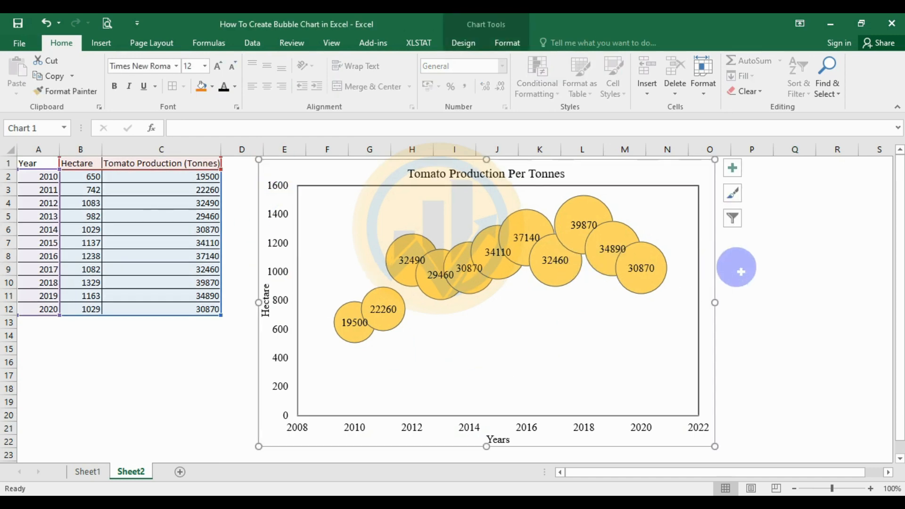
{"action": "left_click", "coordinate": [757, 268]}
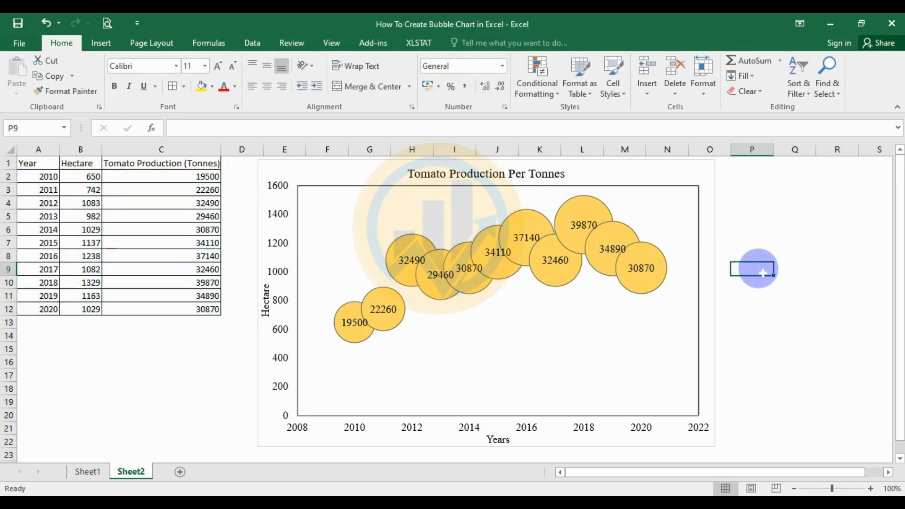
- Extend the vertical axis title to read 'Hectare for Tomato Cultivation' with a capital C
{"action": "double_click", "coordinate": [273, 317]}
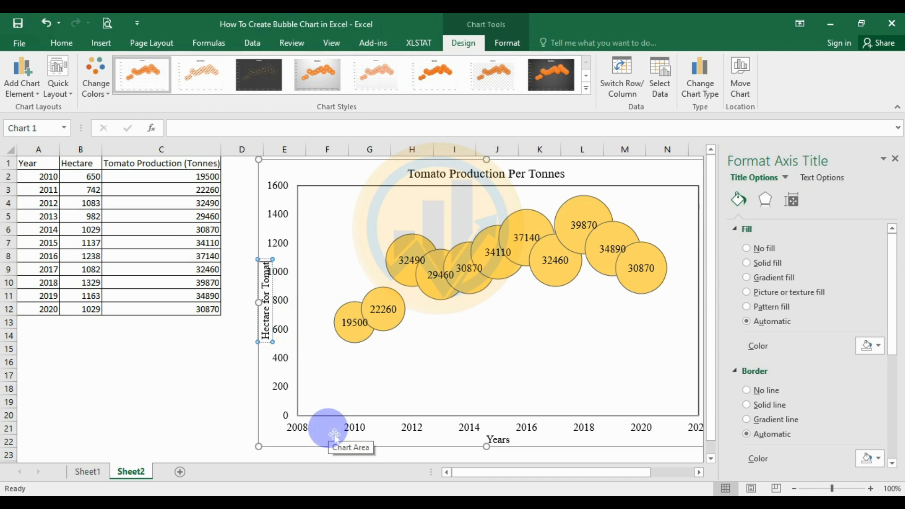
{"action": "type", "text": "ula"}
{"action": "type", "text": "tivation"}
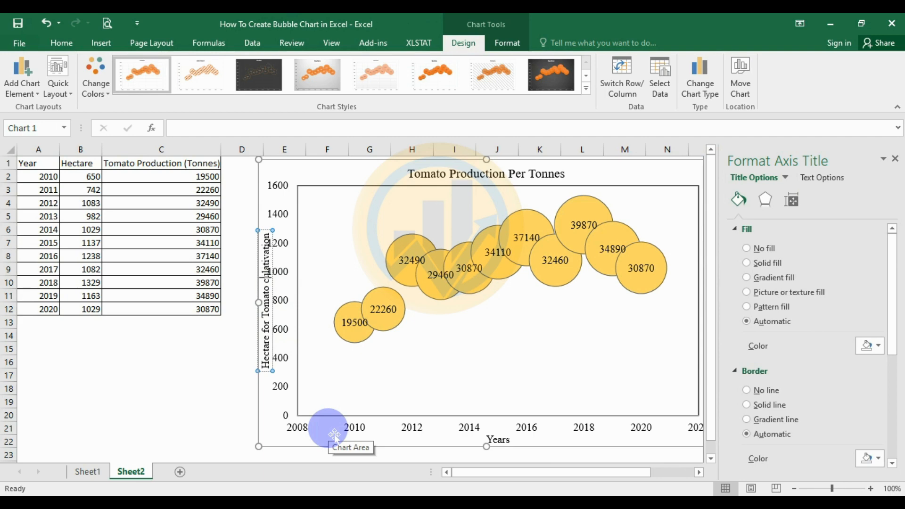
{"action": "key", "text": "BackSpace"}
{"action": "type", "text": "C"}
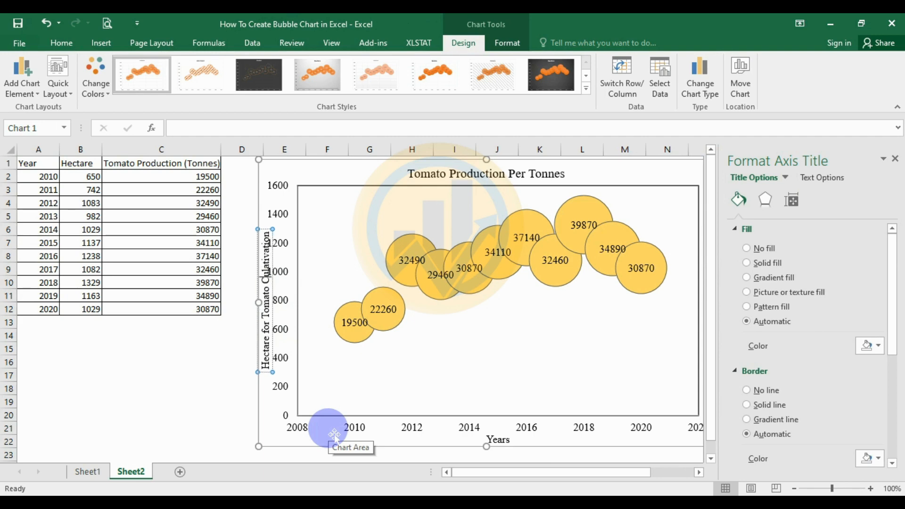
{"action": "left_click", "coordinate": [205, 355]}
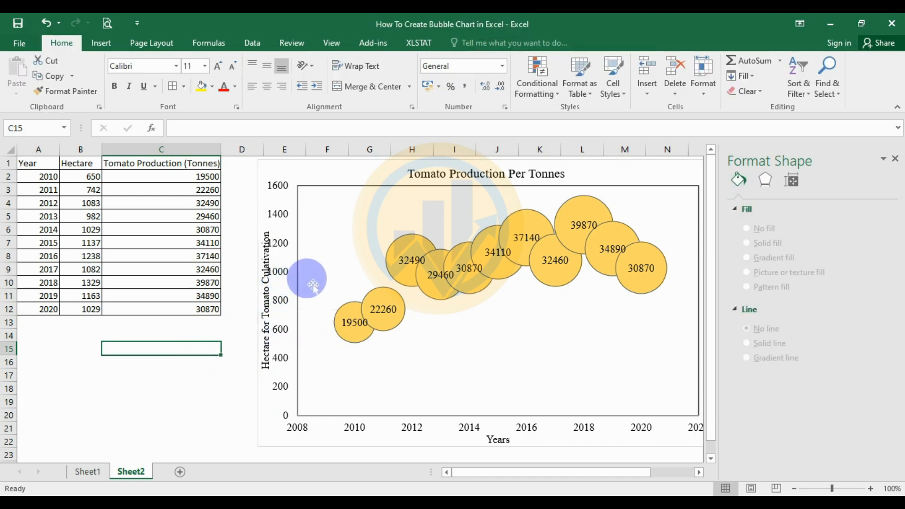
- Narrow the plot area from its left side to give the vertical axis title more room
{"action": "left_click", "coordinate": [313, 285]}
{"action": "left_click_drag", "start_coordinate": [299, 299], "coordinate": [316, 317]}
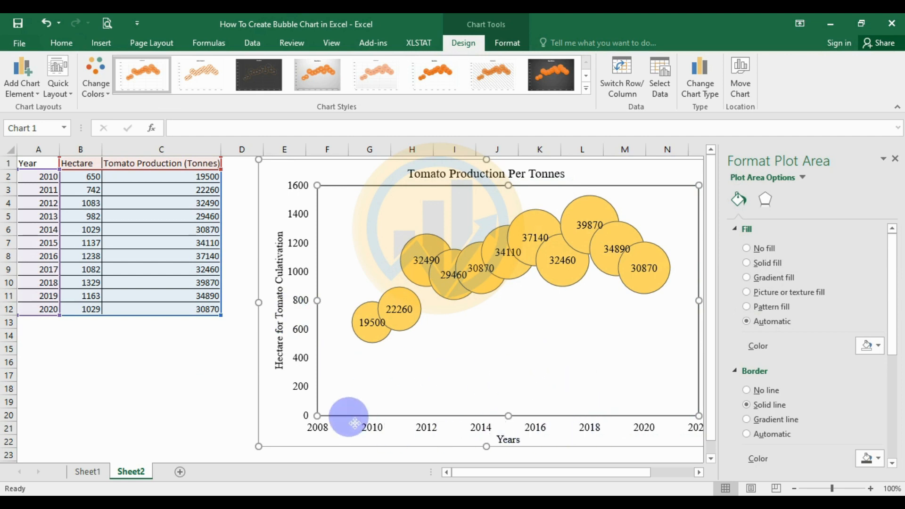
{"action": "left_click", "coordinate": [194, 401]}
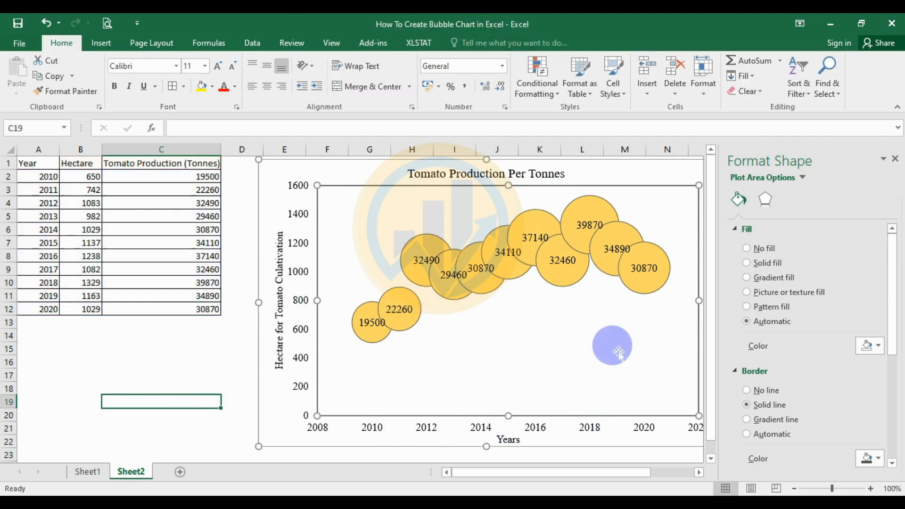
- Close the Format Shape pane and shift the chart slightly left on the sheet
{"action": "left_click", "coordinate": [895, 159]}
{"action": "left_click_drag", "start_coordinate": [604, 172], "coordinate": [584, 171]}
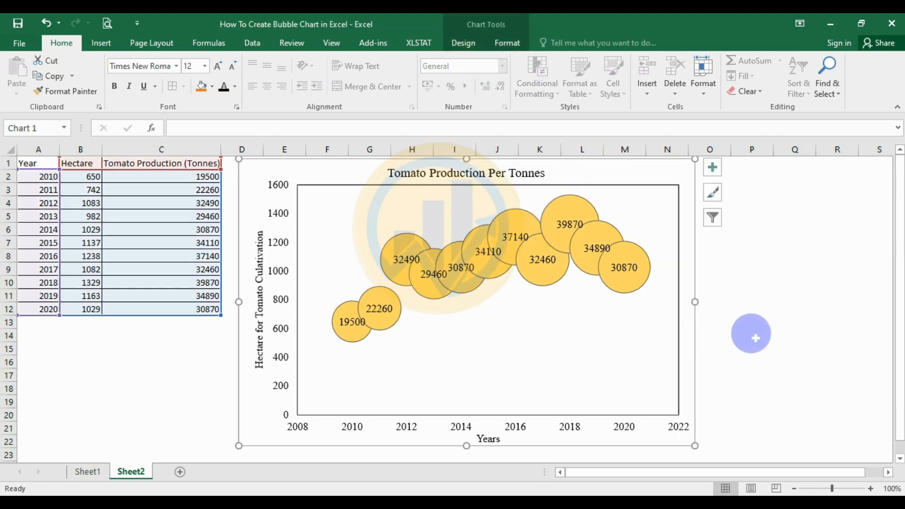
{"action": "left_click", "coordinate": [751, 334]}
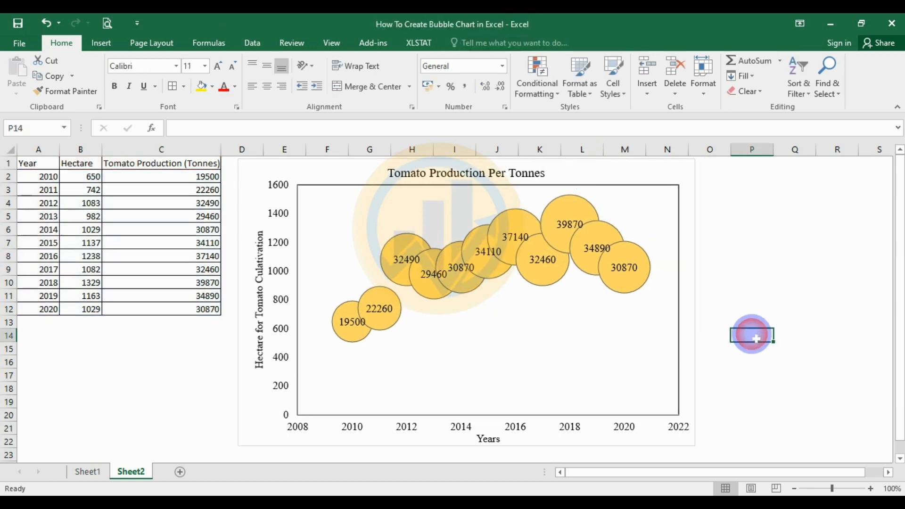
{"action": "left_click", "coordinate": [266, 320]}
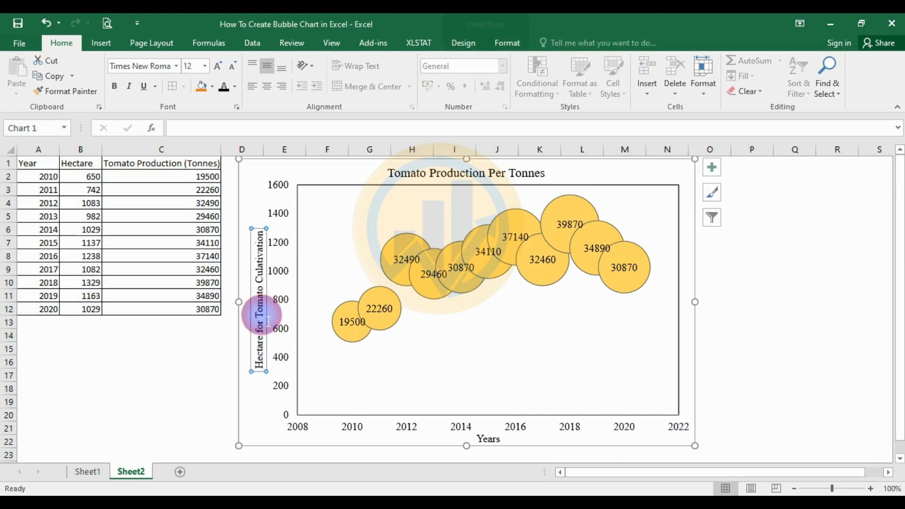
{"action": "left_click", "coordinate": [361, 431]}
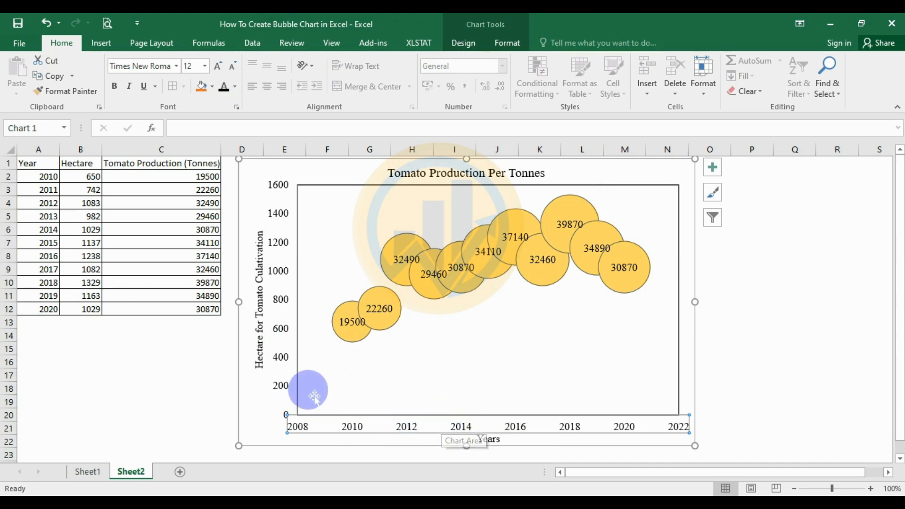
- Set the Hectare axis minimum bound to 400
{"action": "double_click", "coordinate": [283, 360]}
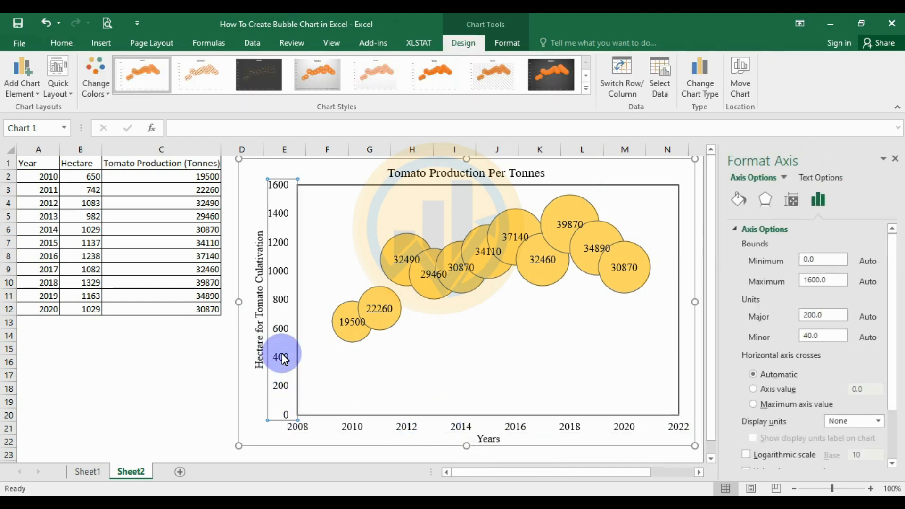
{"action": "left_click", "coordinate": [807, 259]}
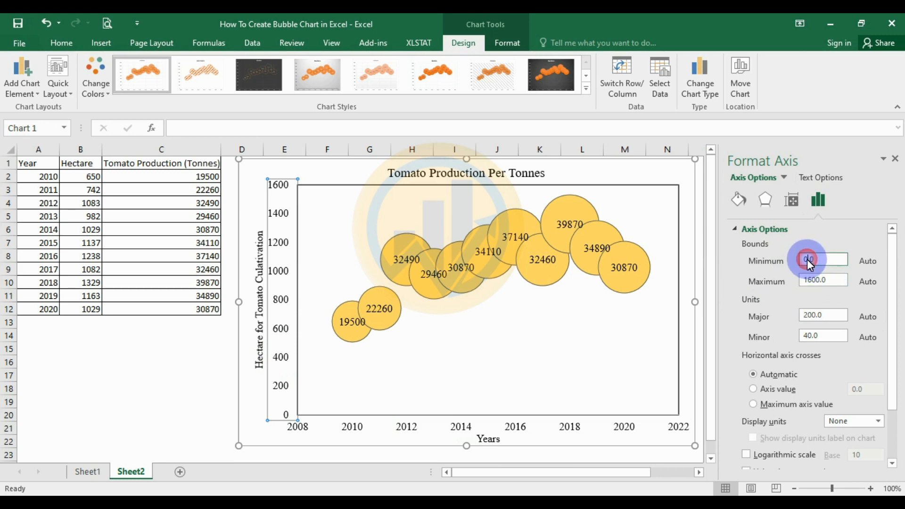
{"action": "key", "text": "BackSpace"}
{"action": "key", "text": "BackSpace"}
{"action": "type", "text": "400"}
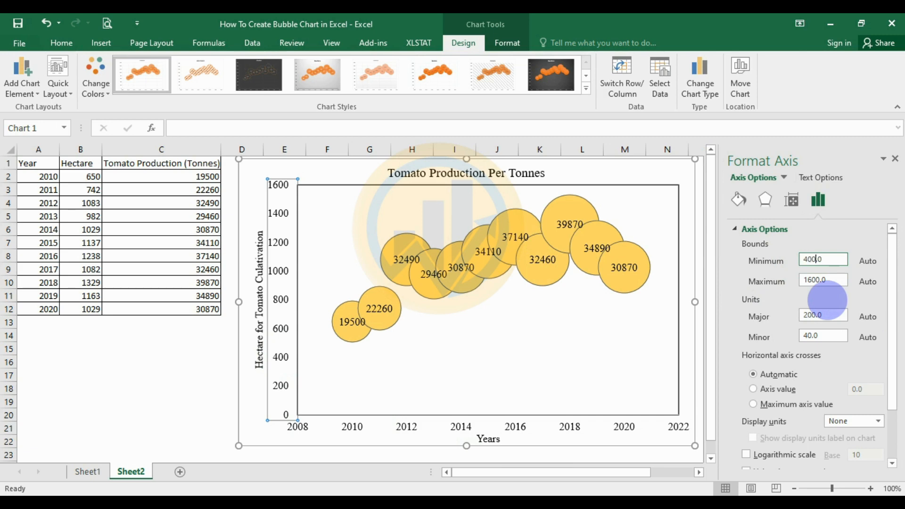
{"action": "key", "text": "Return"}
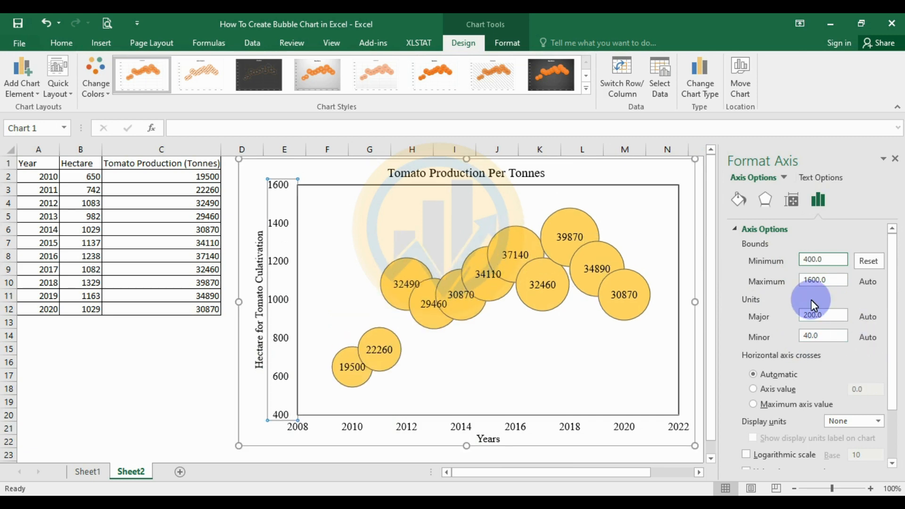
- Change the Years axis minimum bound from 2008 to 2009
{"action": "left_click", "coordinate": [409, 427]}
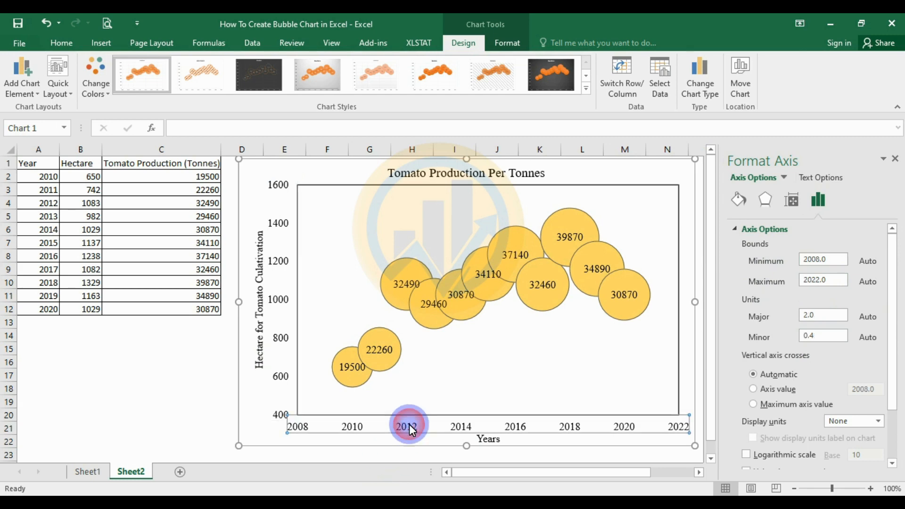
{"action": "left_click", "coordinate": [818, 260]}
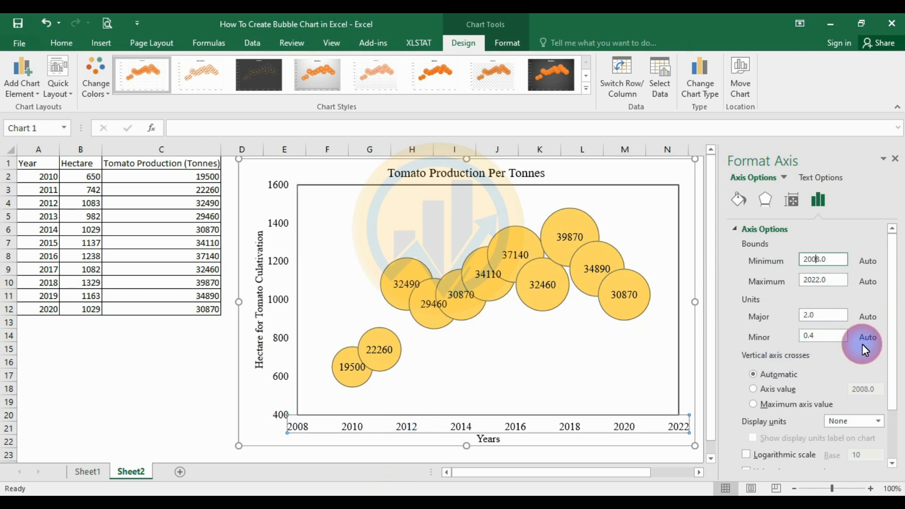
{"action": "key", "text": "BackSpace"}
{"action": "type", "text": "9"}
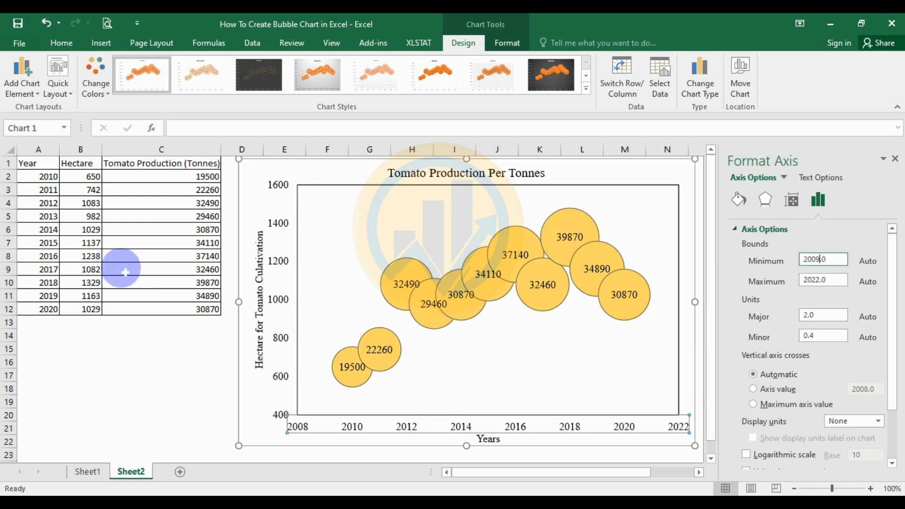
{"action": "left_click", "coordinate": [166, 417]}
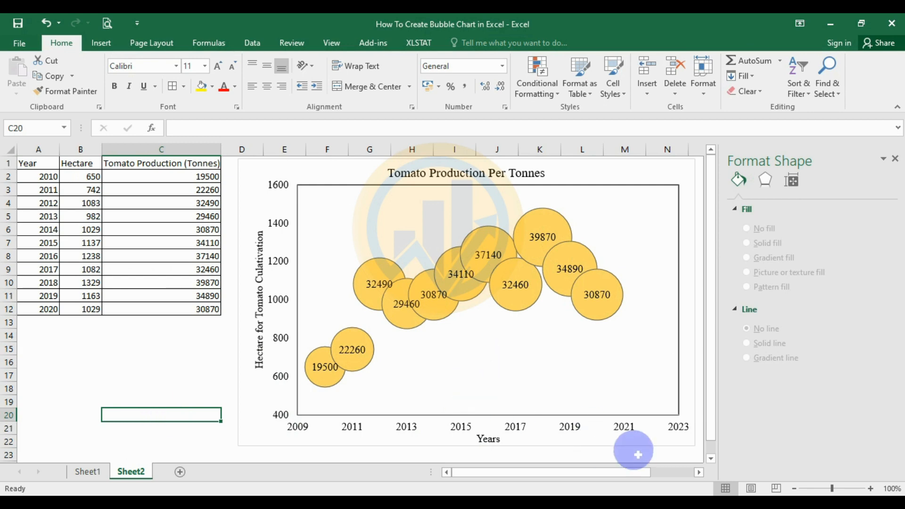
- Change the Years axis maximum bound from 2023 to 2022
{"action": "left_click", "coordinate": [681, 426]}
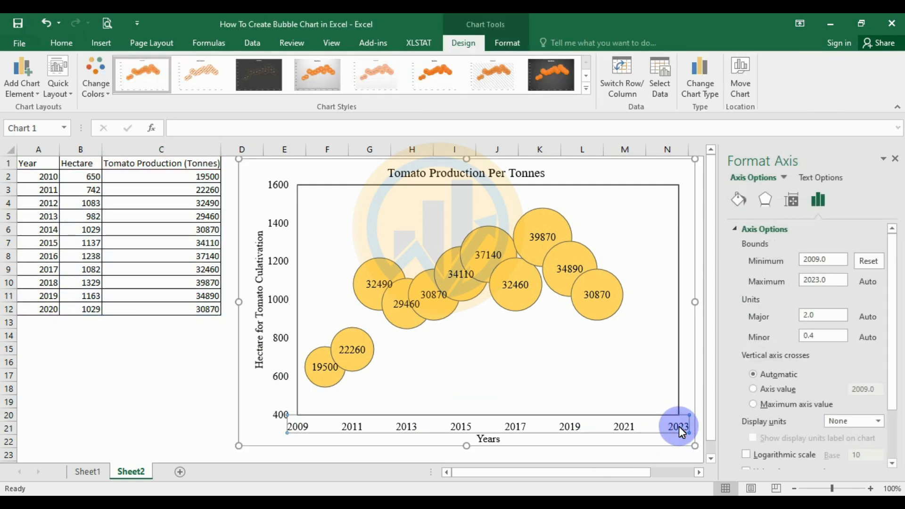
{"action": "left_click", "coordinate": [868, 262]}
{"action": "left_click", "coordinate": [819, 281]}
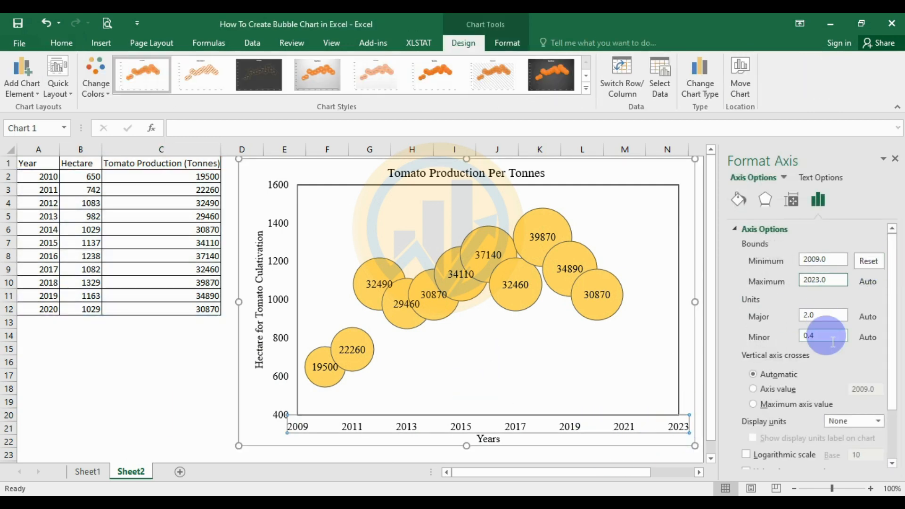
{"action": "key", "text": "BackSpace"}
{"action": "type", "text": "2"}
{"action": "key", "text": "Delete"}
{"action": "type", "text": "2"}
{"action": "left_click", "coordinate": [684, 184]}
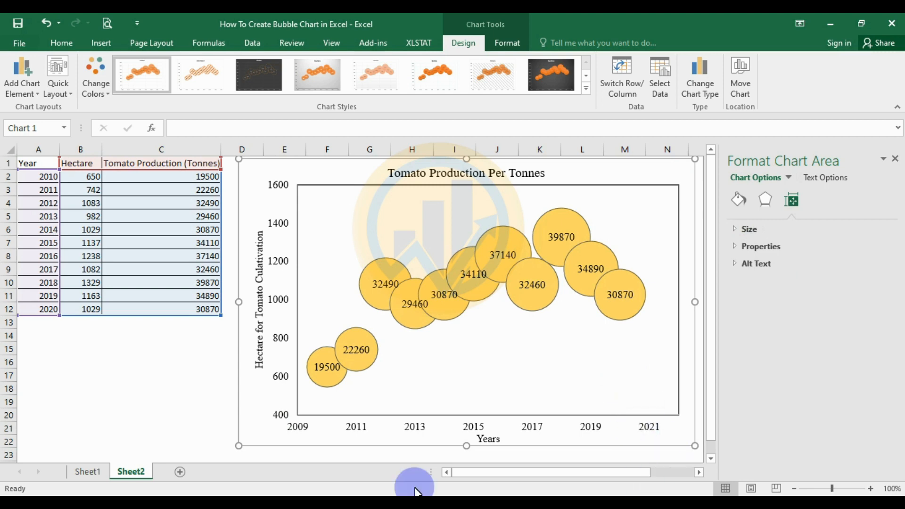
- Close the Format Shape pane
{"action": "left_click", "coordinate": [150, 441]}
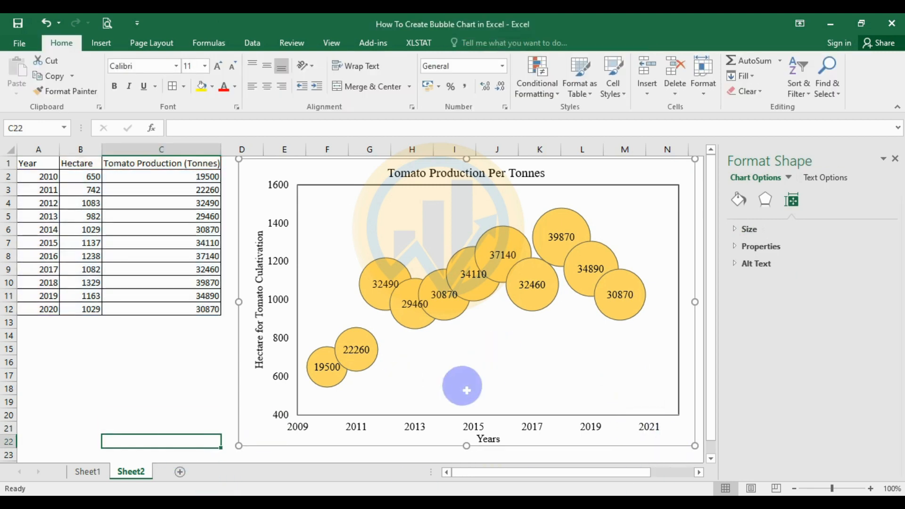
{"action": "left_click", "coordinate": [896, 159]}
{"action": "left_click", "coordinate": [795, 253]}
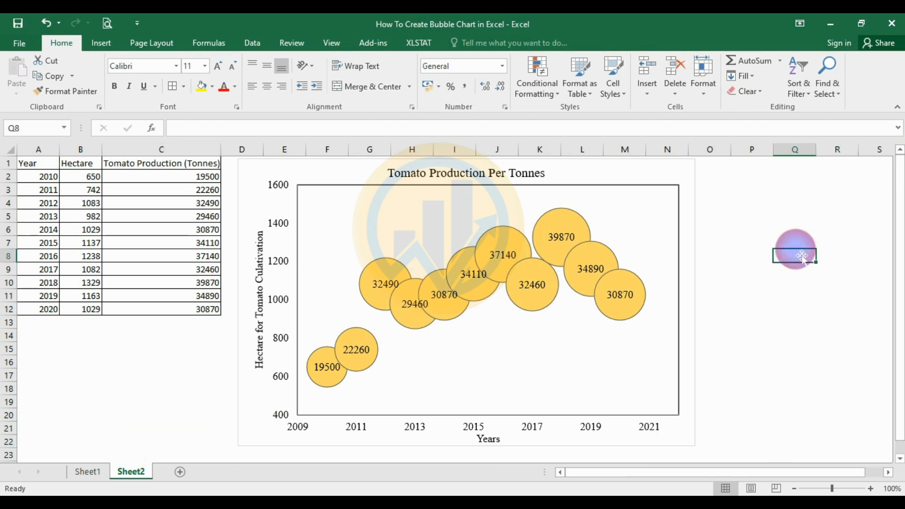
- Drag the chart title down into the plot area and review the finished chart
{"action": "left_click", "coordinate": [492, 173]}
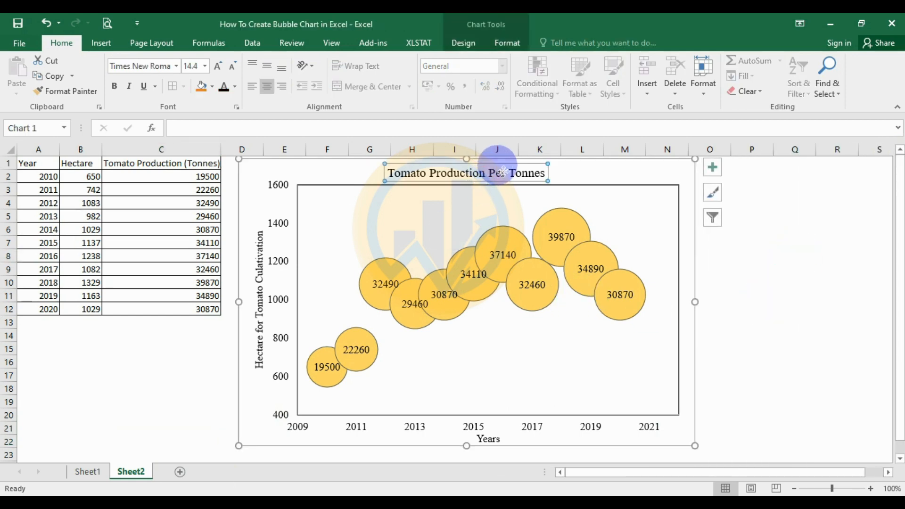
{"action": "mouse_move", "coordinate": [505, 182]}
{"action": "left_mouse_down"}
{"action": "mouse_move", "coordinate": [492, 188]}
{"action": "mouse_move", "coordinate": [513, 198]}
{"action": "left_mouse_up"}
{"action": "left_click", "coordinate": [784, 256]}
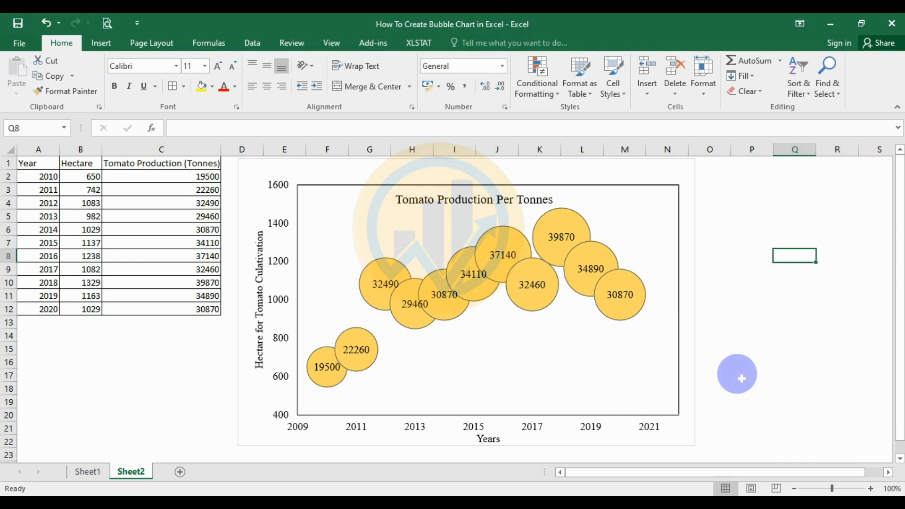
{"action": "left_click", "coordinate": [681, 170]}
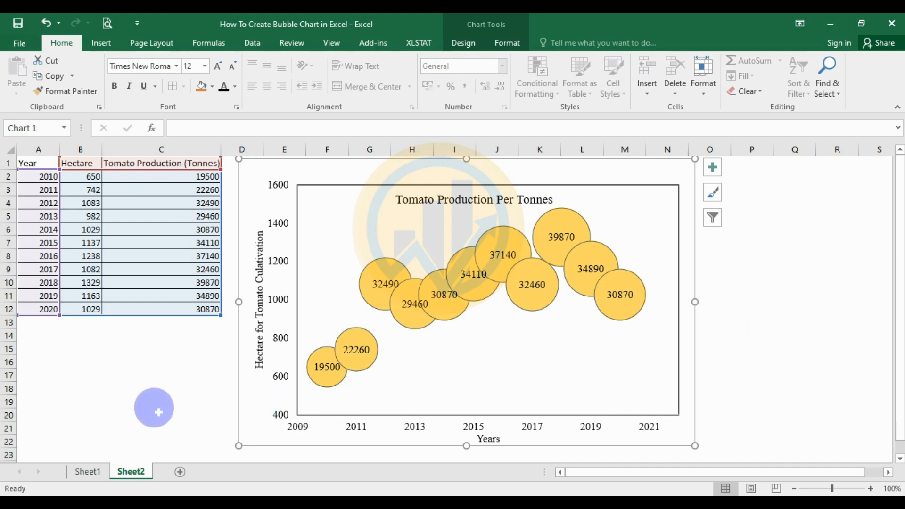
{"action": "left_click", "coordinate": [147, 404]}
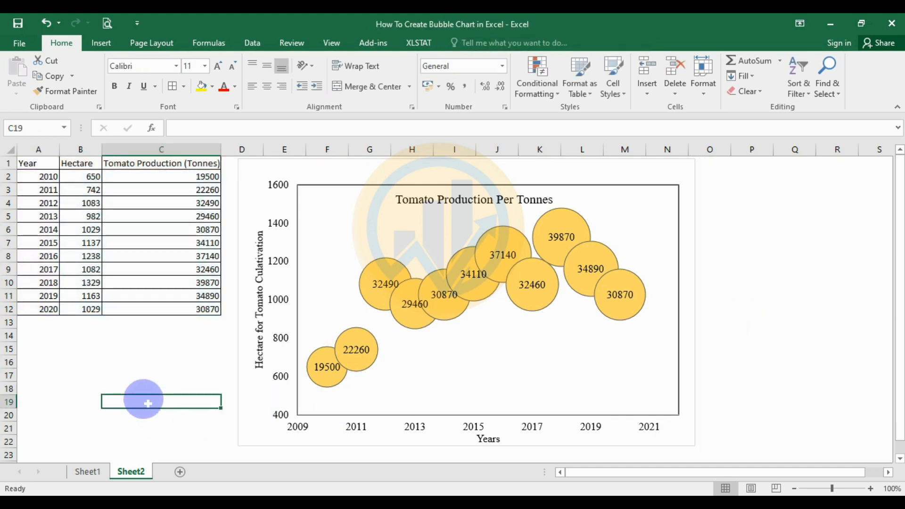